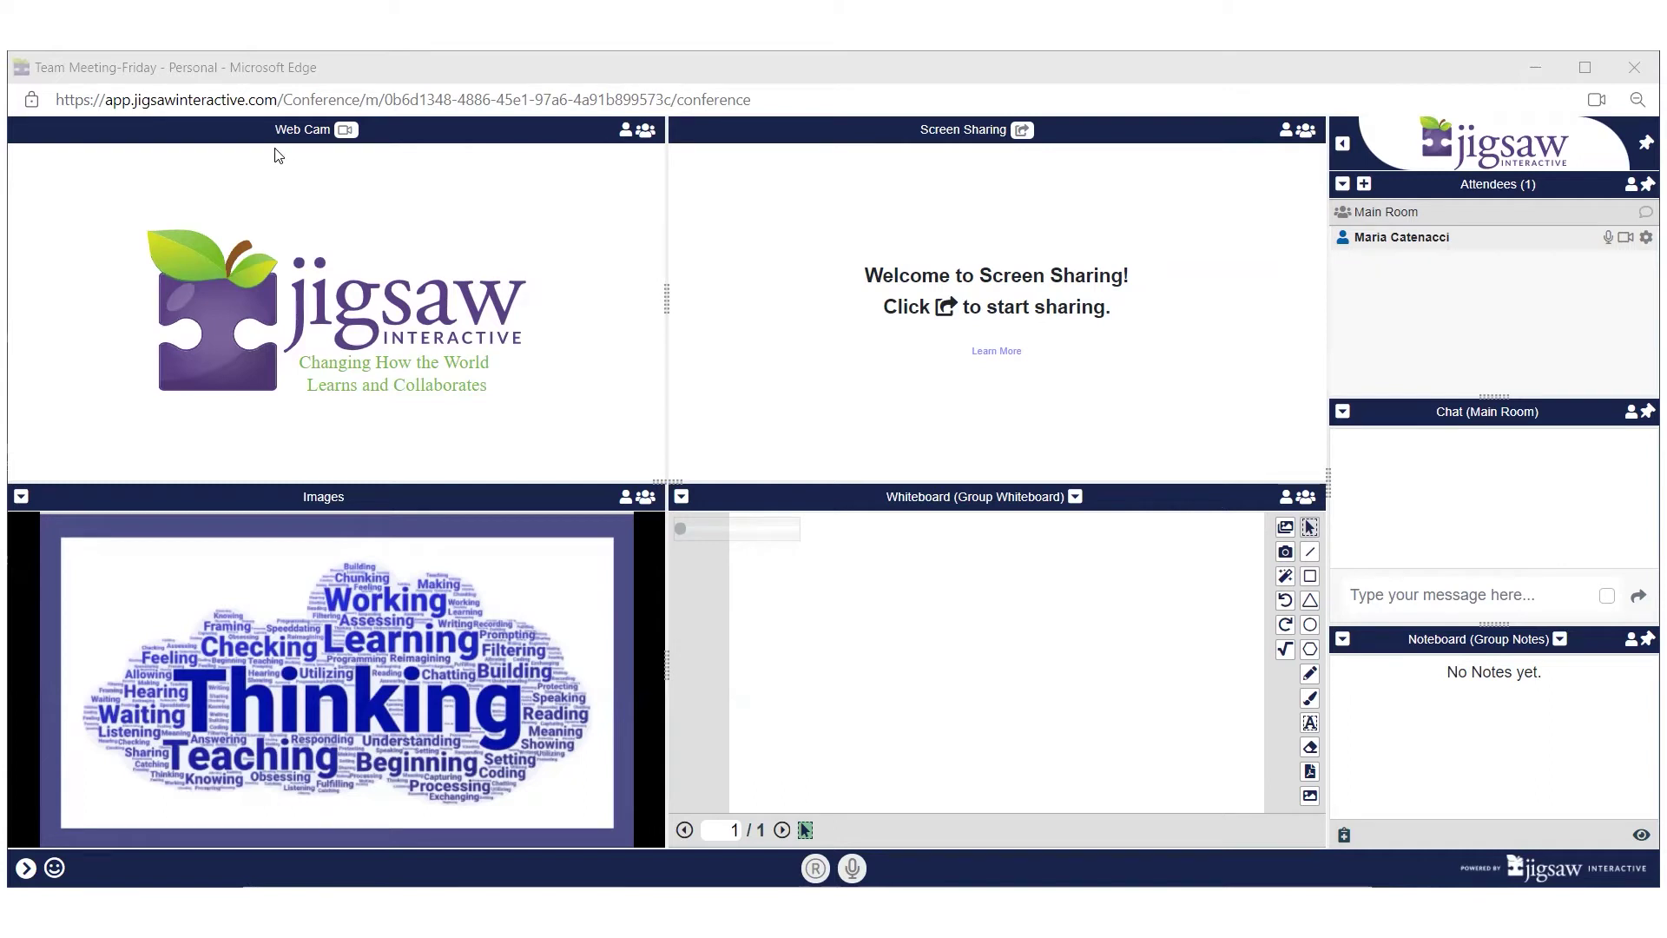
Start the web cam so that it is visible to everyone, and stop it again.
{"action": "left_click", "coordinate": [346, 132]}
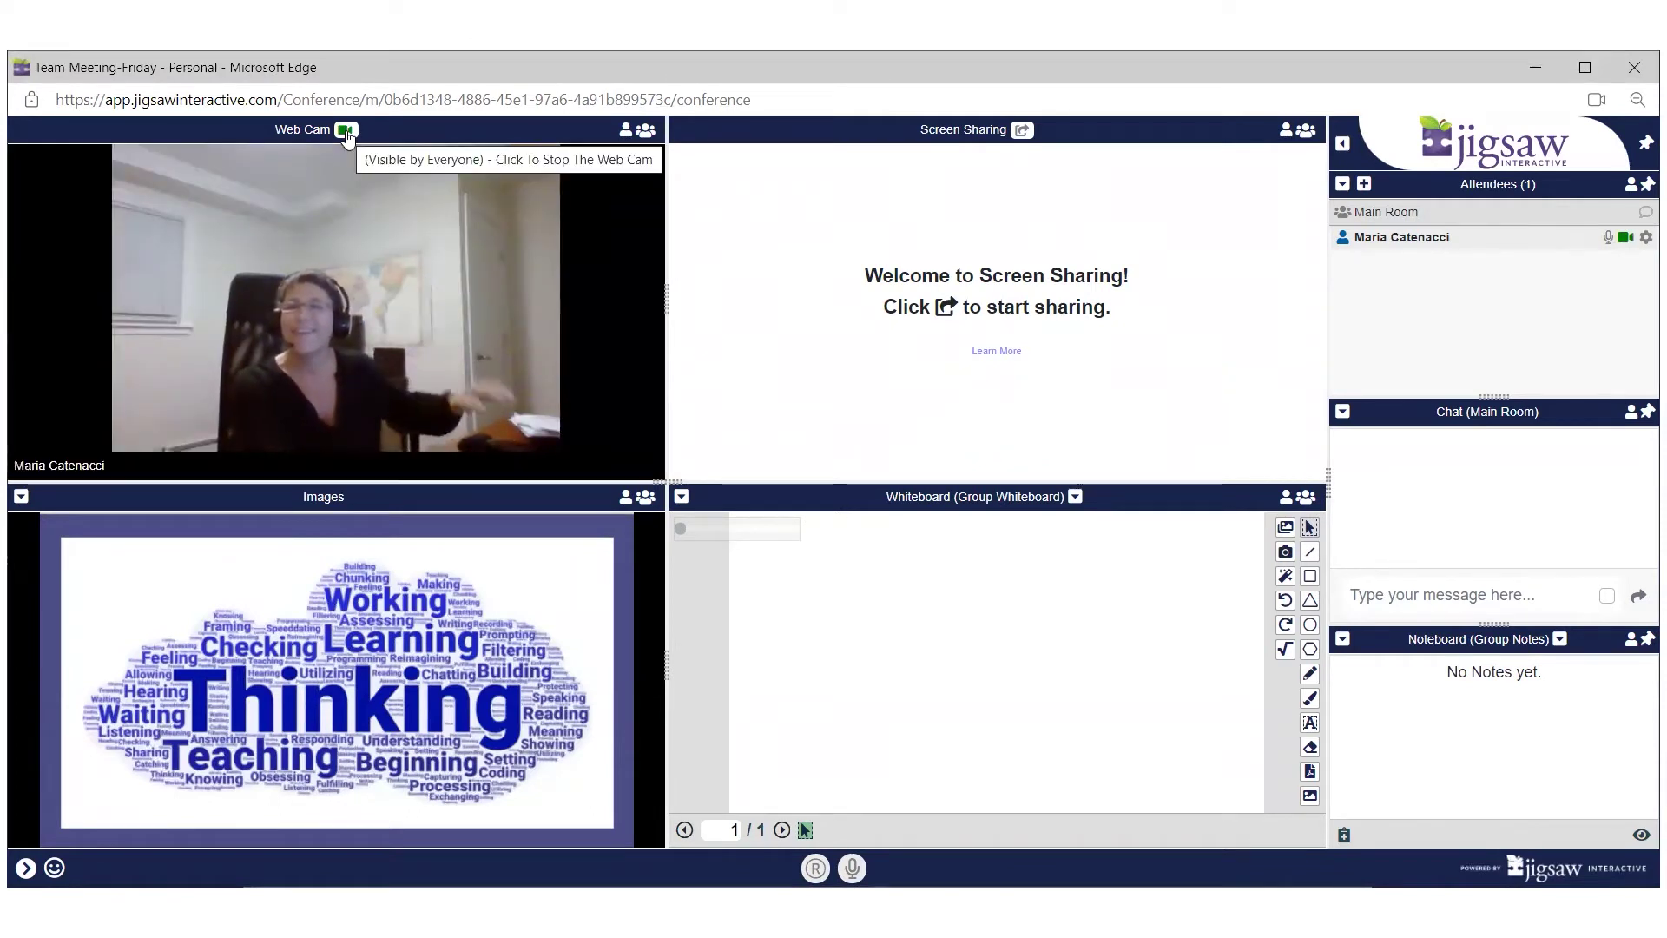
{"action": "left_click", "coordinate": [346, 133]}
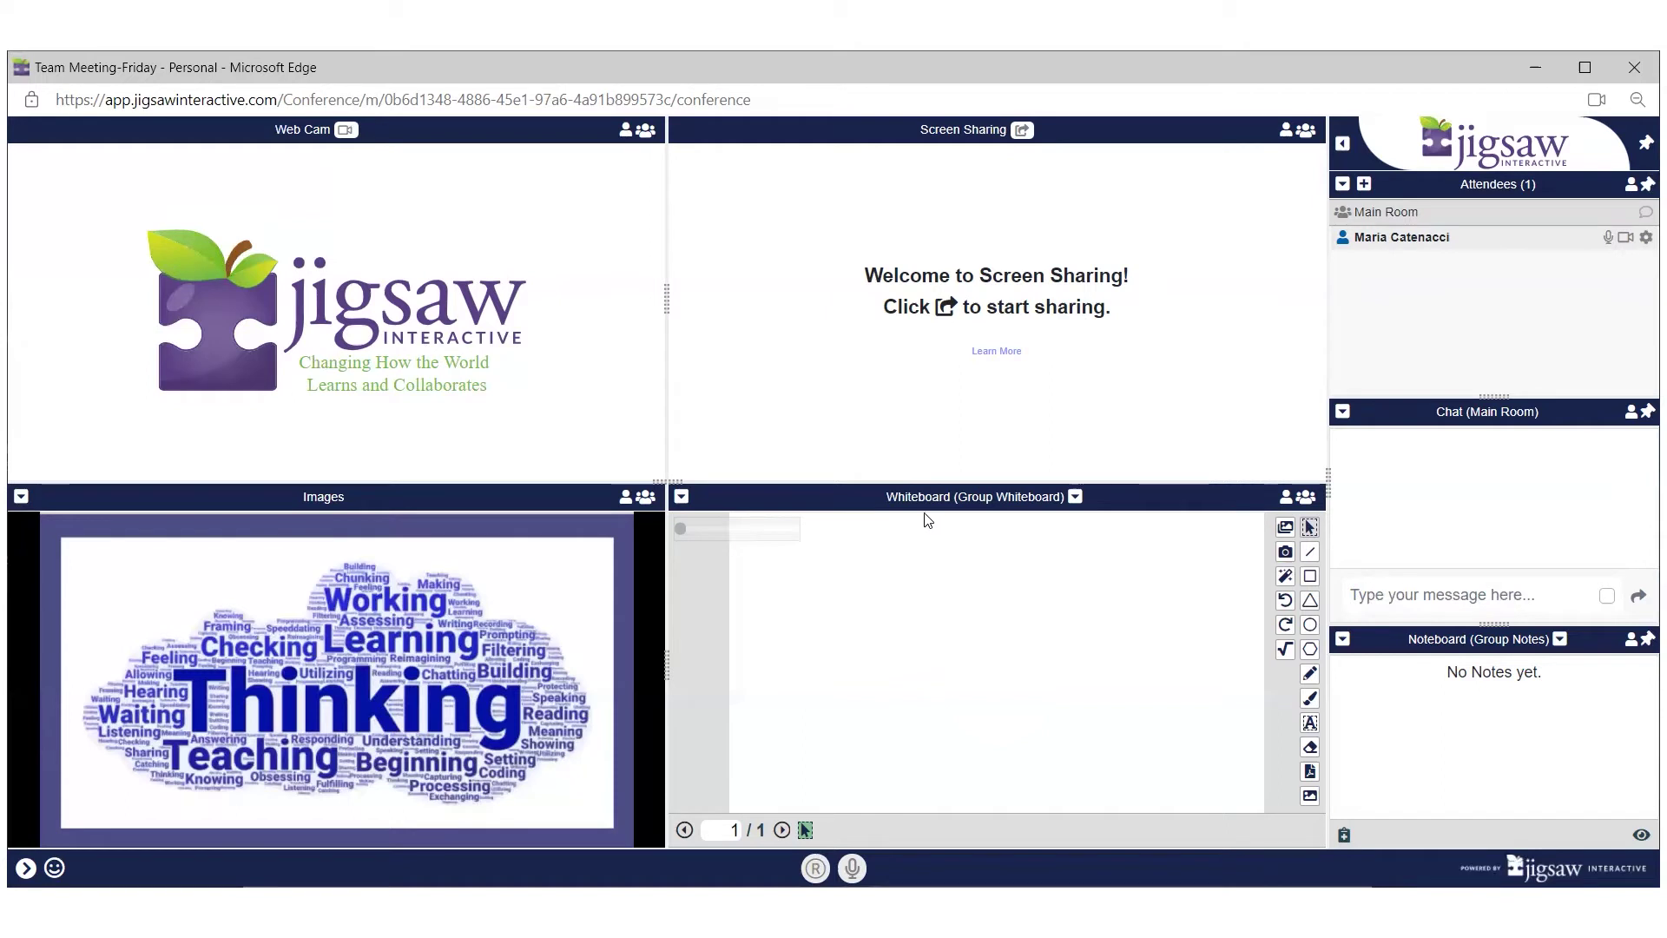
Switch the whiteboard to My Whiteboard and back to the Group Whiteboard.
{"action": "left_click", "coordinate": [1075, 499]}
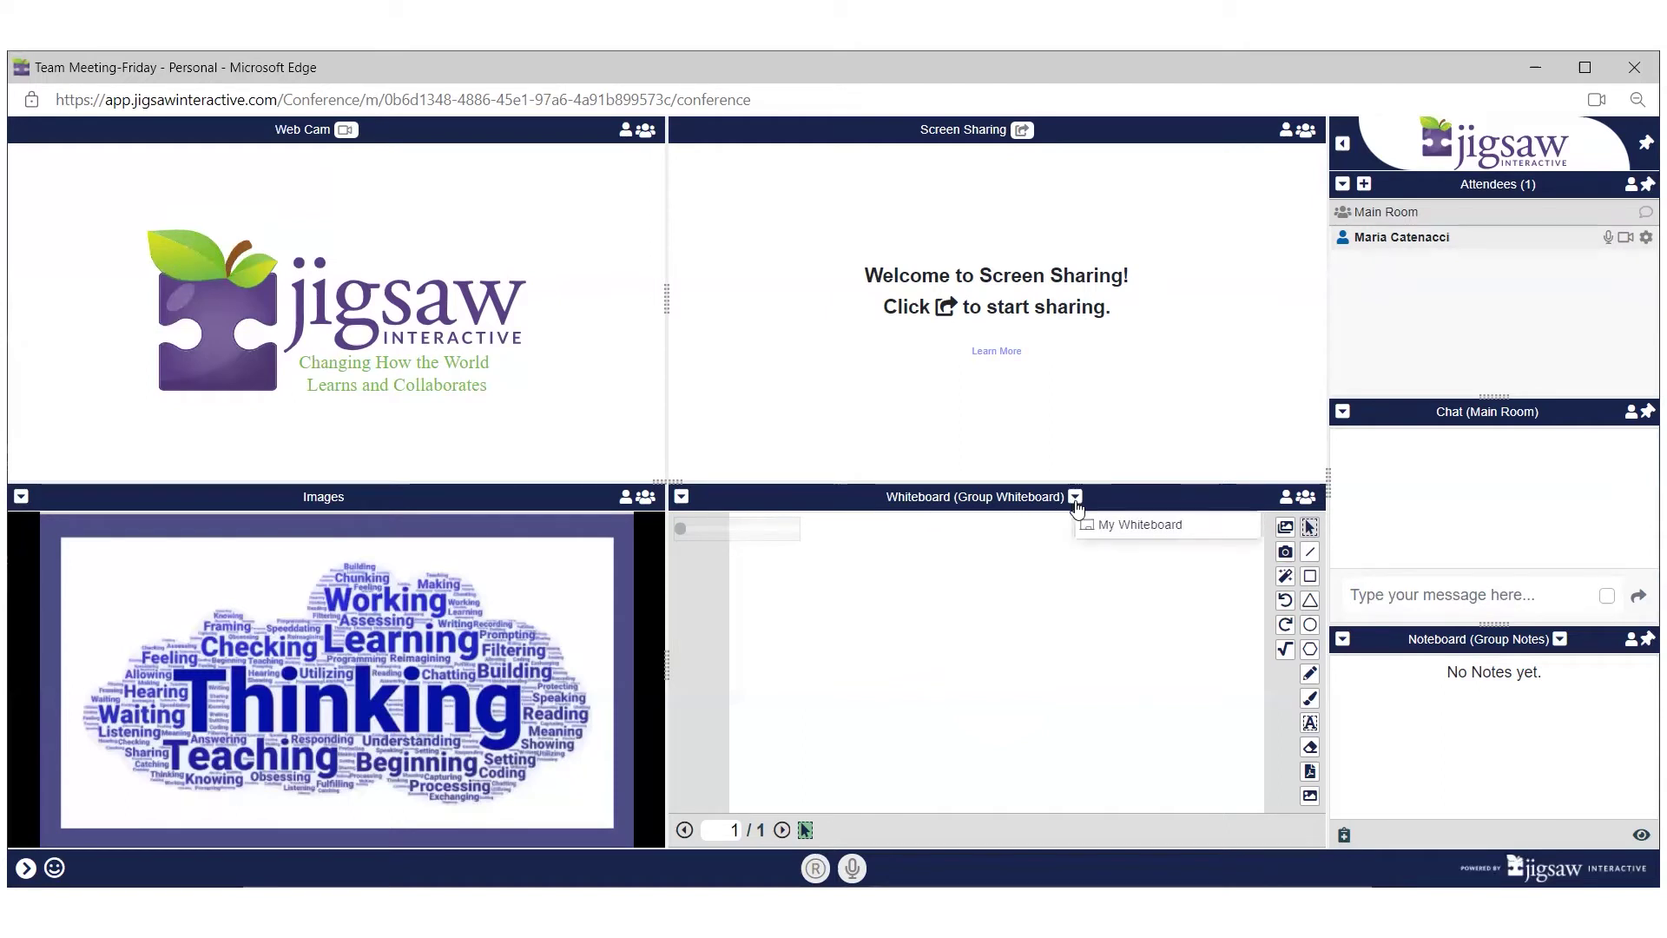
{"action": "left_click", "coordinate": [1108, 527]}
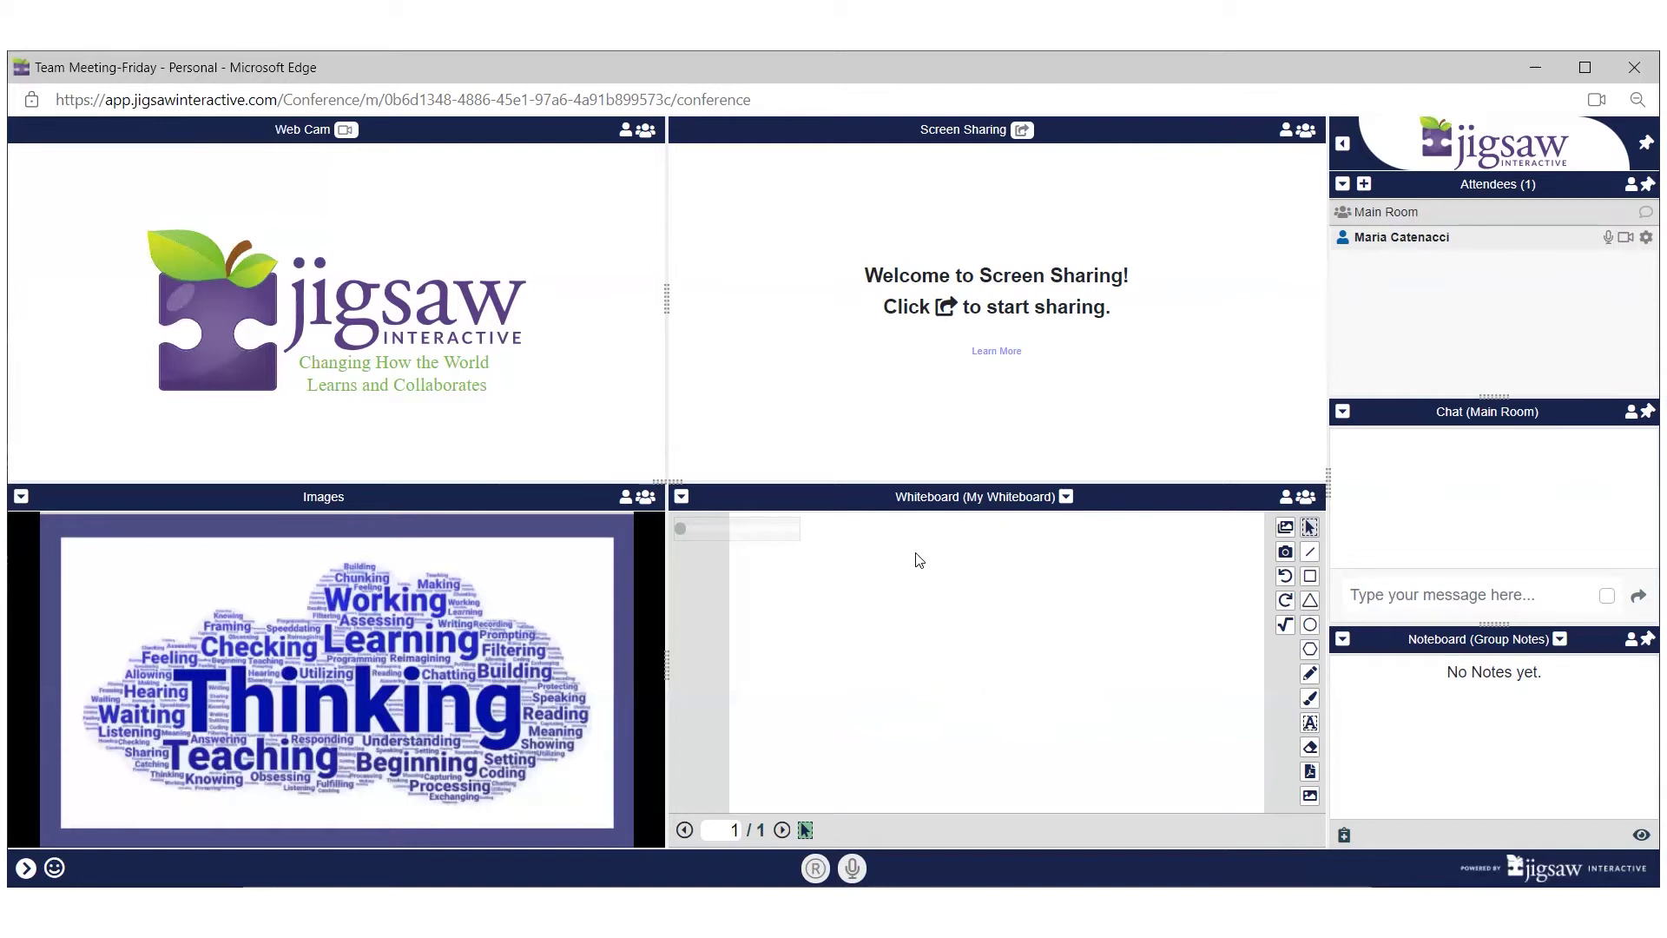
{"action": "left_click", "coordinate": [1066, 498]}
{"action": "left_click", "coordinate": [1098, 528]}
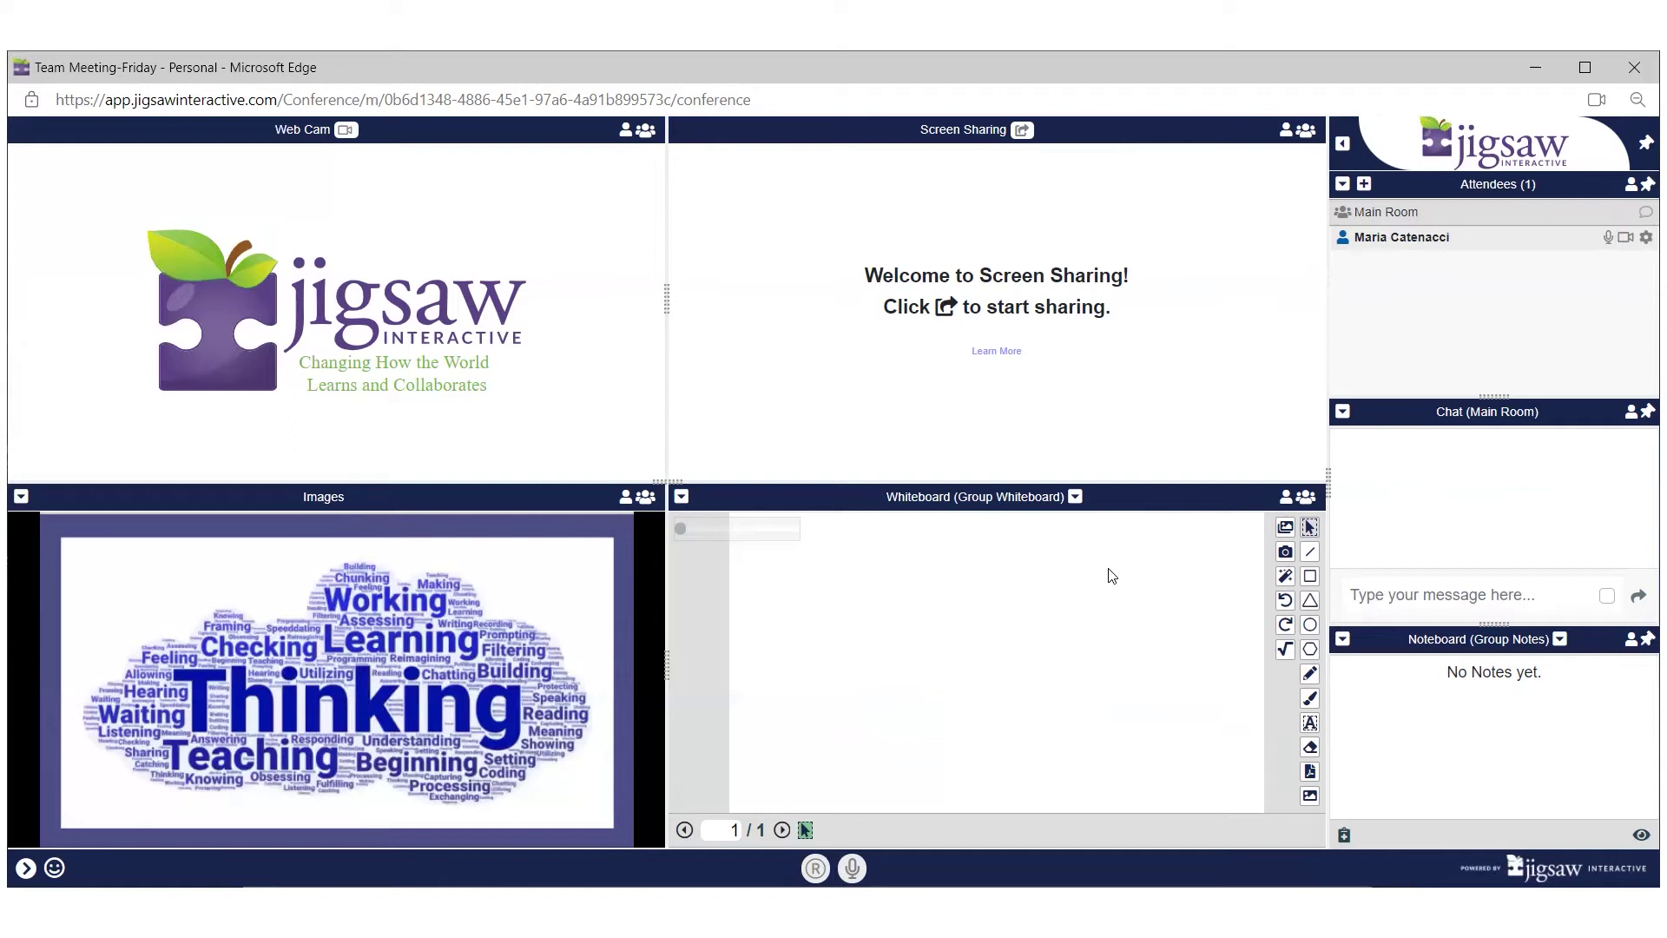
Insert the word-cloud image into the Group Whiteboard and draw freehand pencil strokes over its upper right part.
{"action": "left_click", "coordinate": [385, 653]}
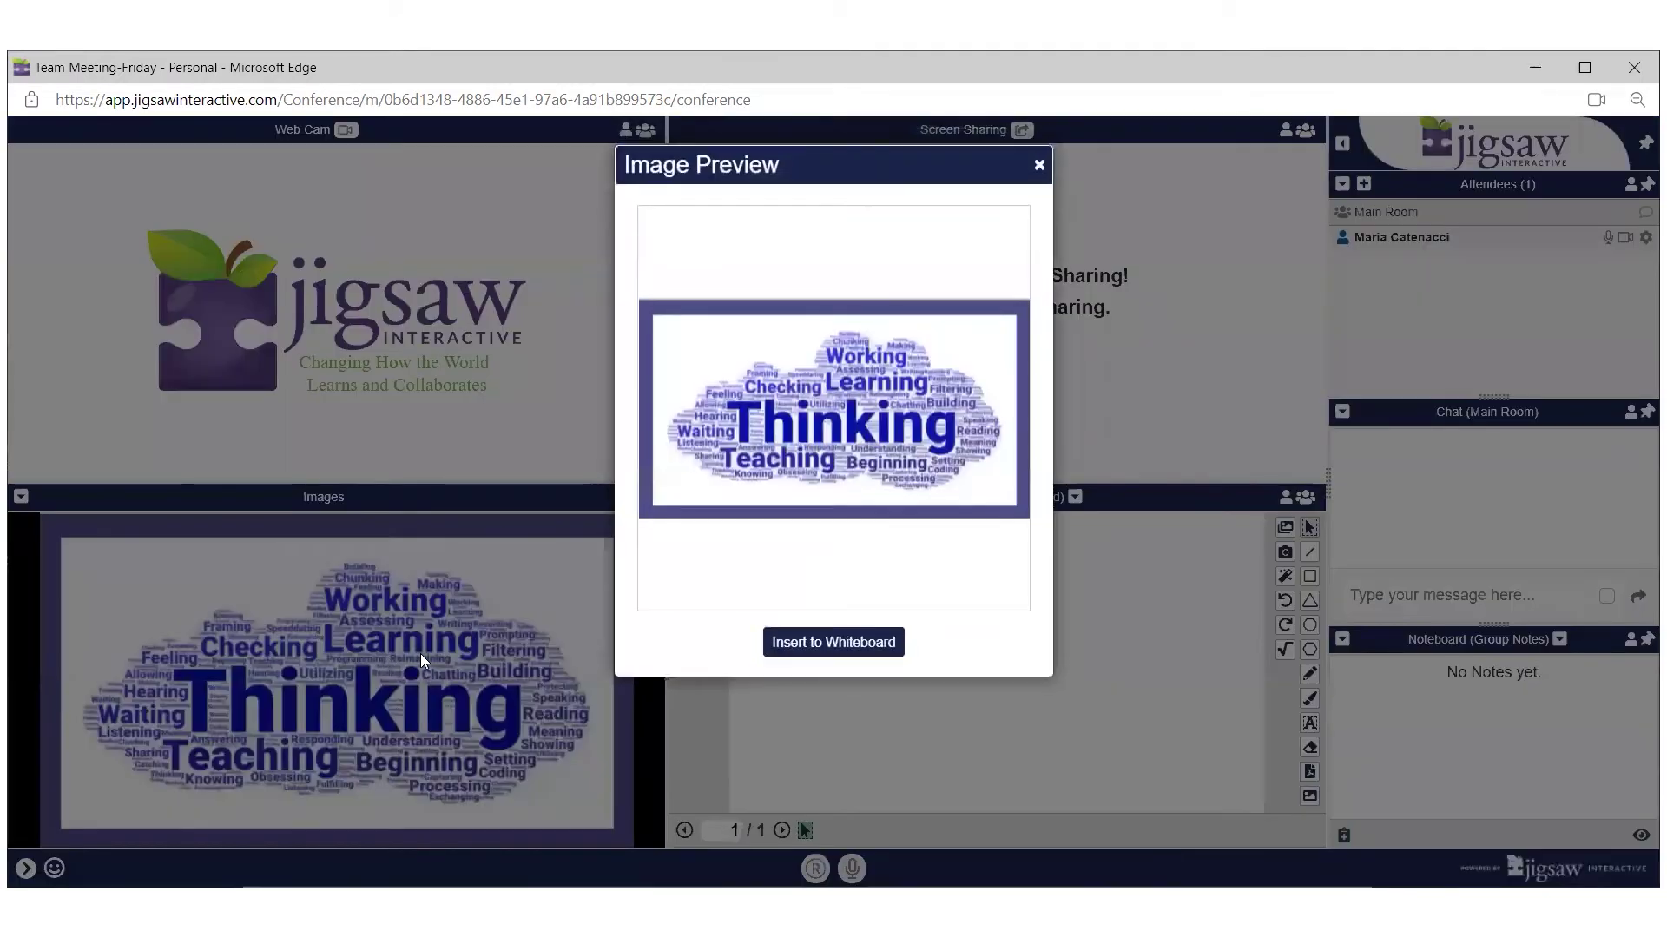
{"action": "left_click", "coordinate": [794, 649]}
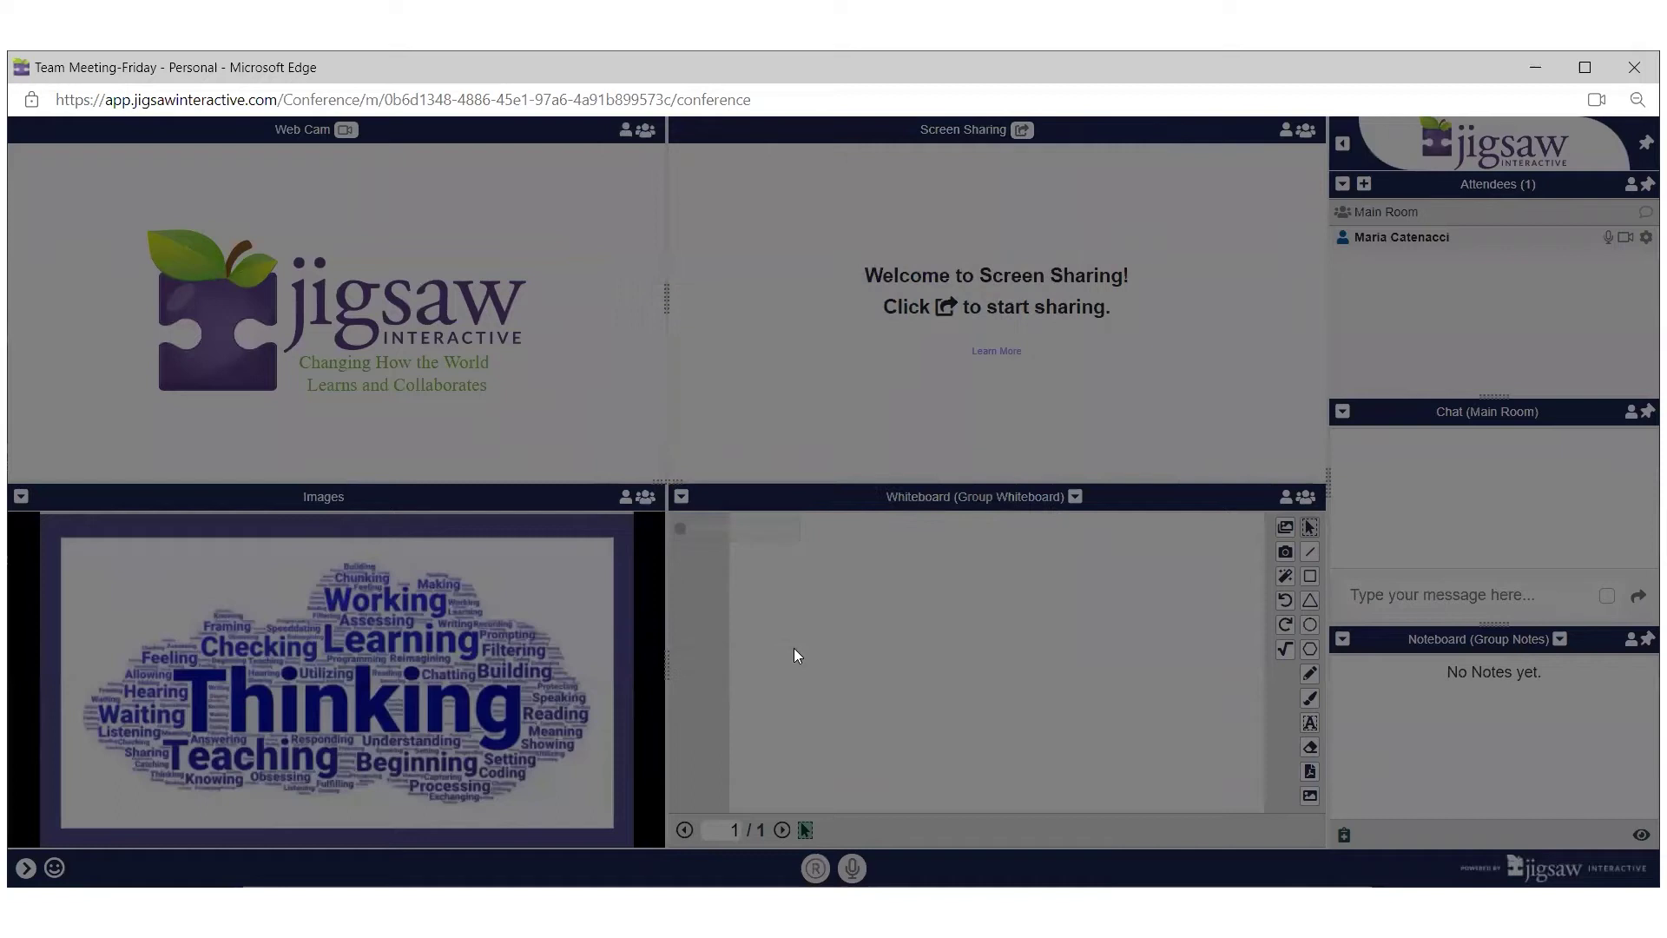
{"action": "left_click_drag", "start_coordinate": [898, 608], "coordinate": [1182, 771]}
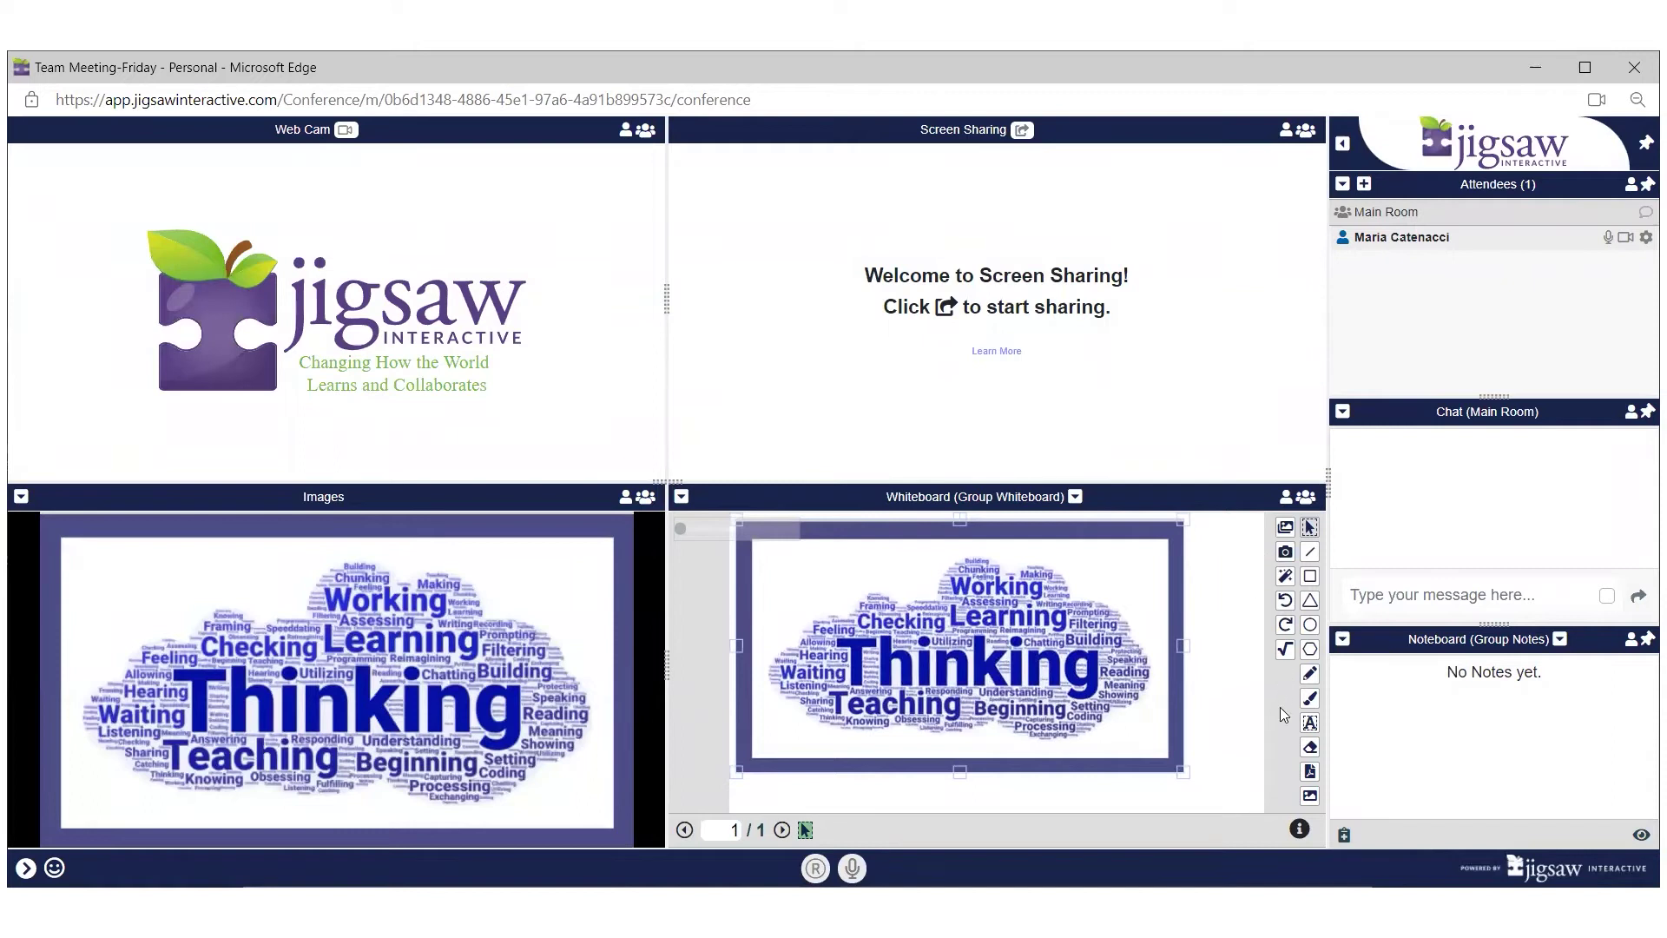
{"action": "left_click", "coordinate": [1309, 683]}
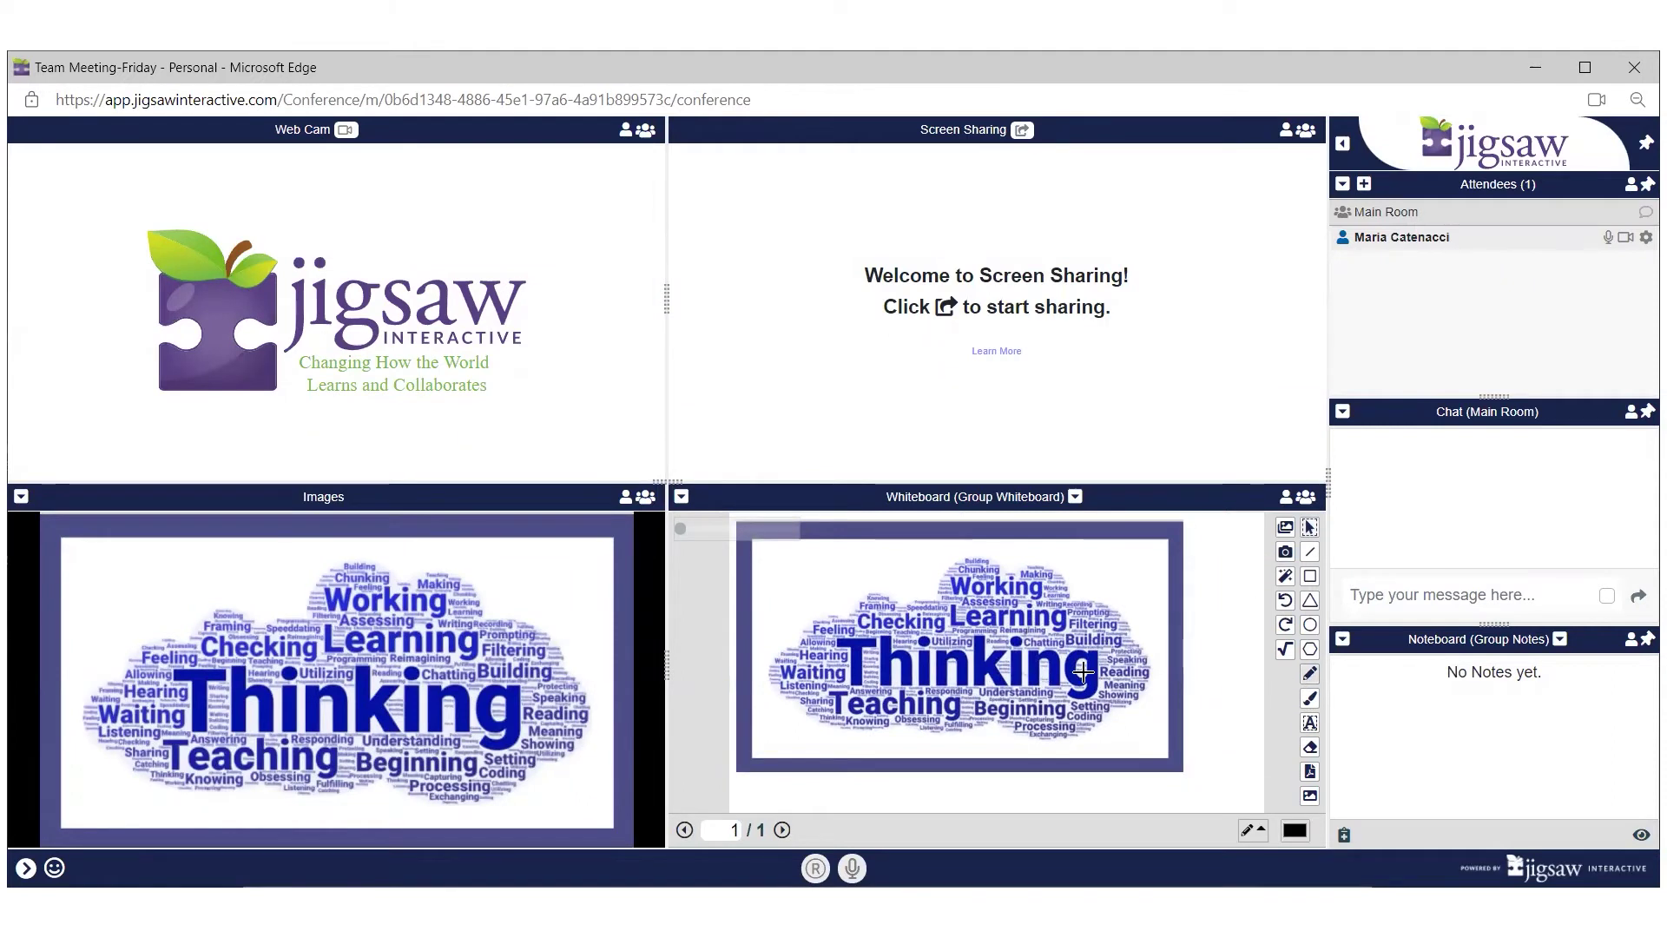
{"action": "mouse_move", "coordinate": [1122, 615]}
{"action": "left_mouse_down"}
{"action": "mouse_move", "coordinate": [1188, 579]}
{"action": "mouse_move", "coordinate": [1185, 627]}
{"action": "left_mouse_up"}
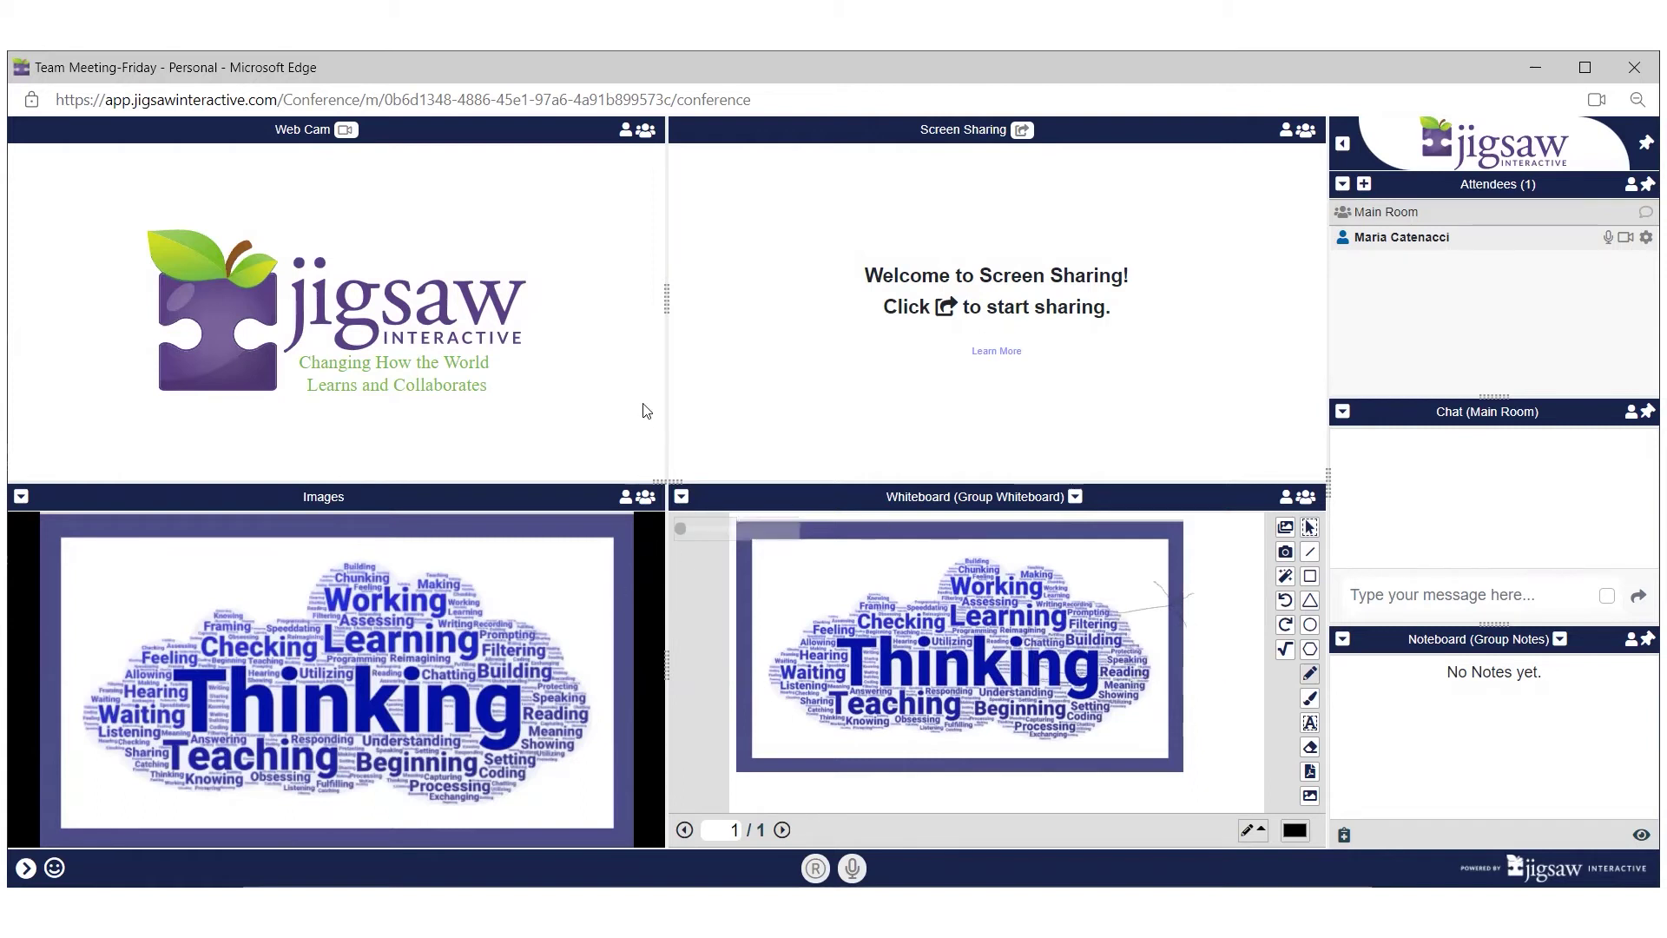
Widen the Web Cam pane until it covers almost the whole Screen Sharing pane.
{"action": "left_click_drag", "start_coordinate": [669, 311], "coordinate": [1213, 346]}
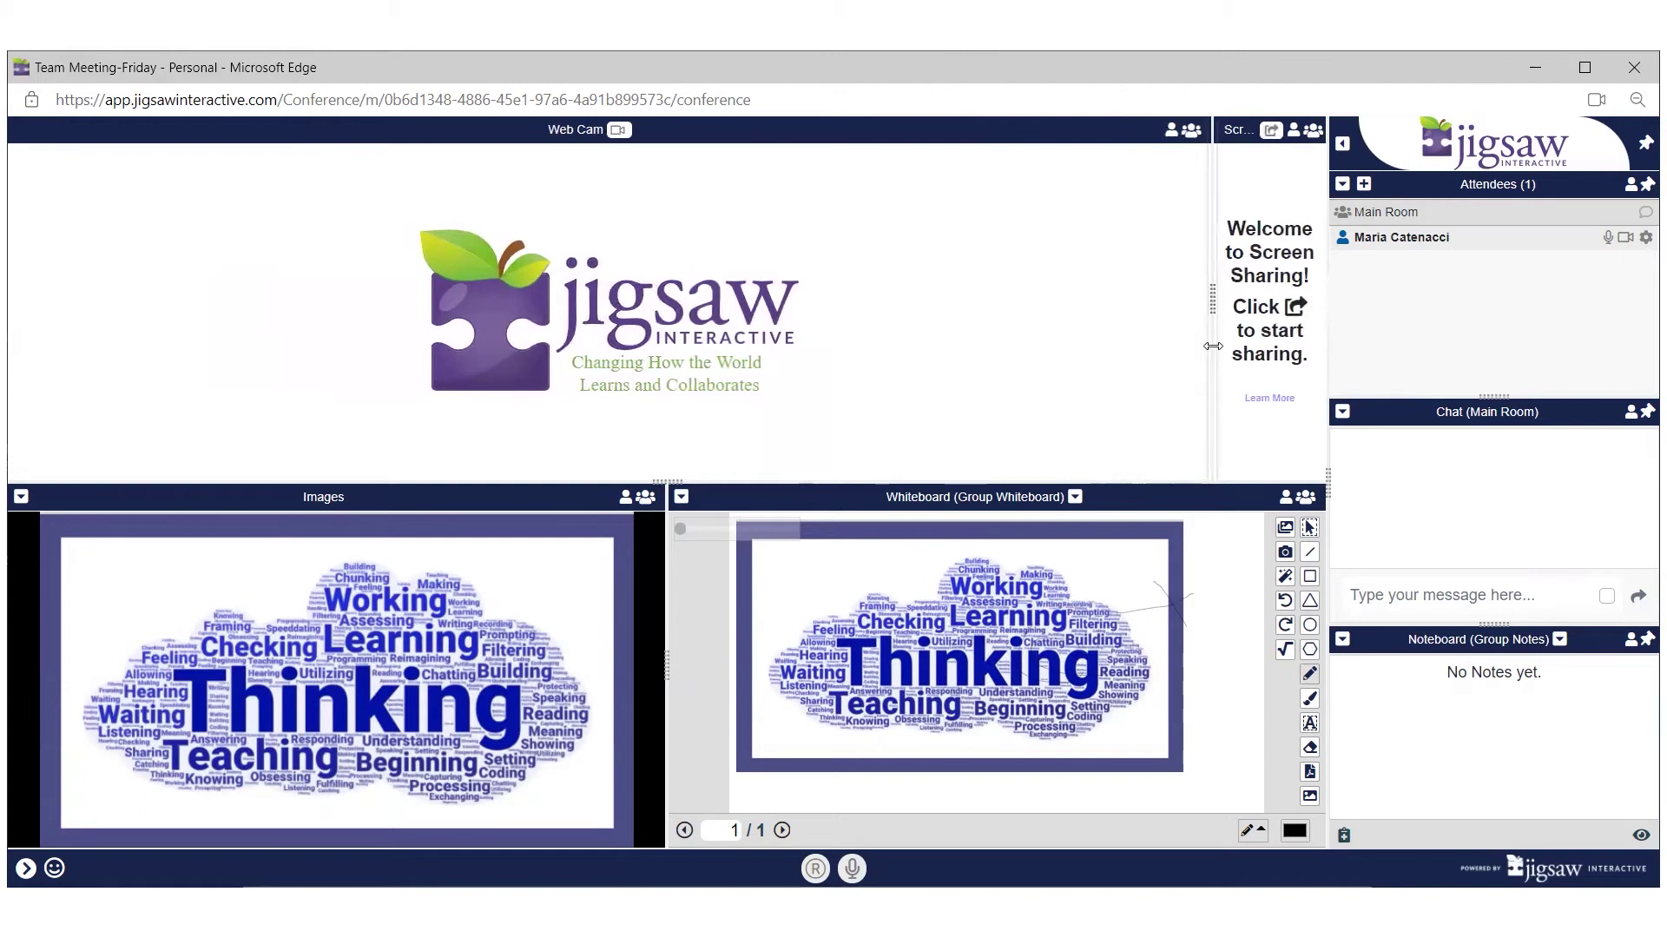
{"action": "left_click_drag", "start_coordinate": [1213, 346], "coordinate": [1284, 345]}
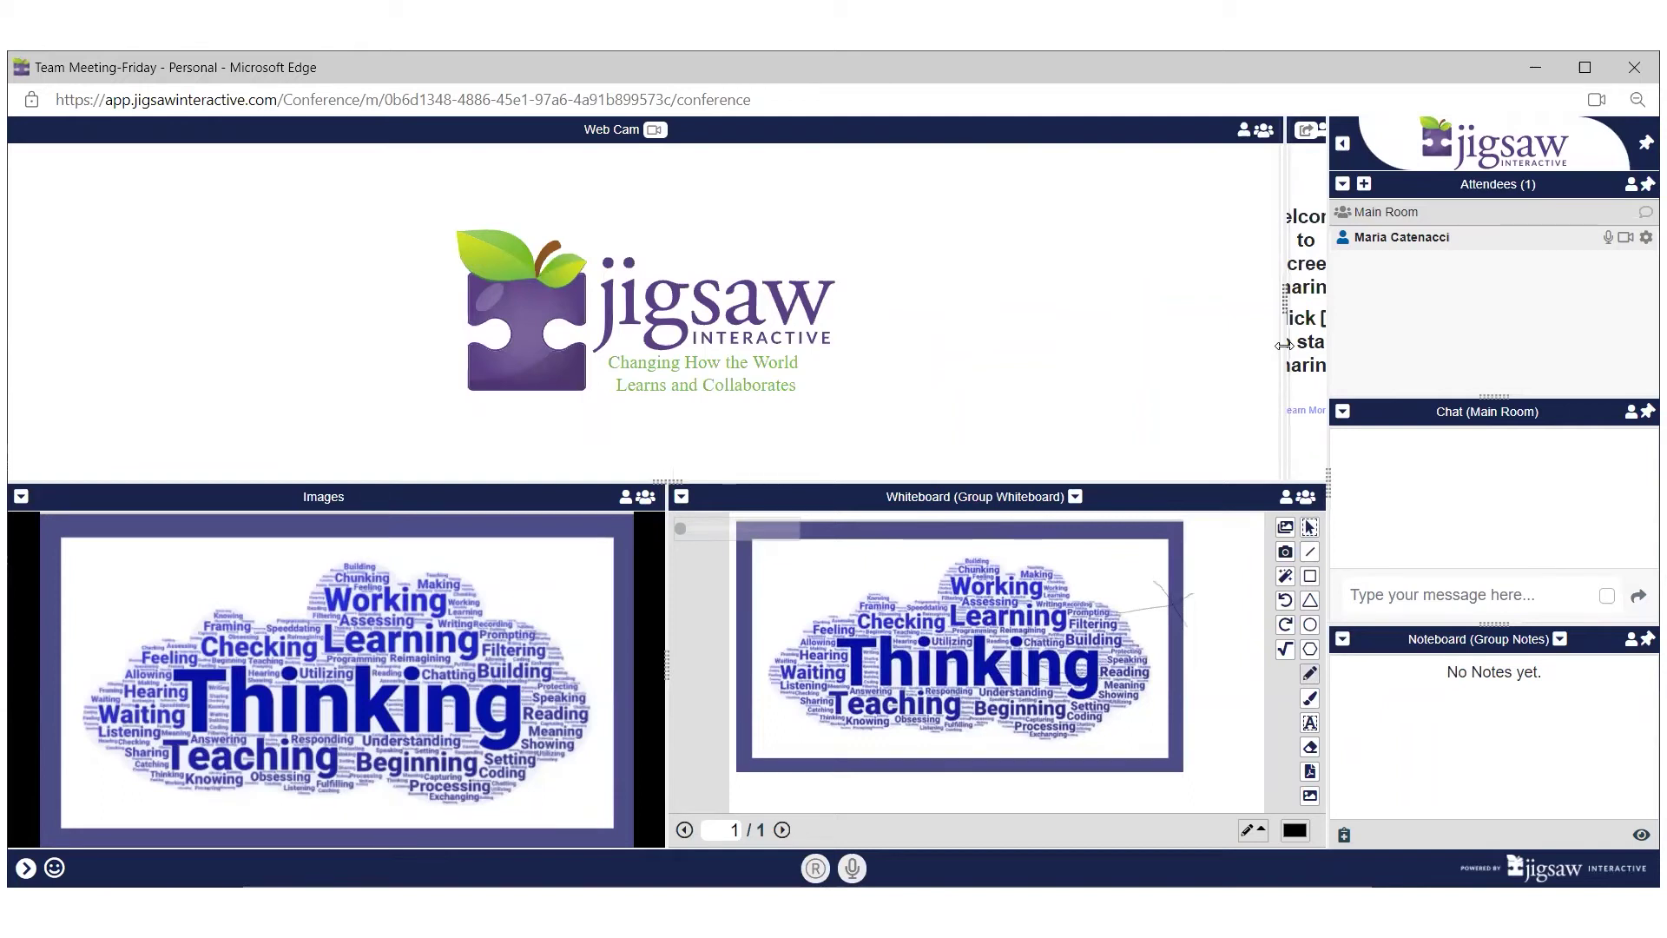
{"action": "left_click_drag", "start_coordinate": [1288, 345], "coordinate": [1311, 345]}
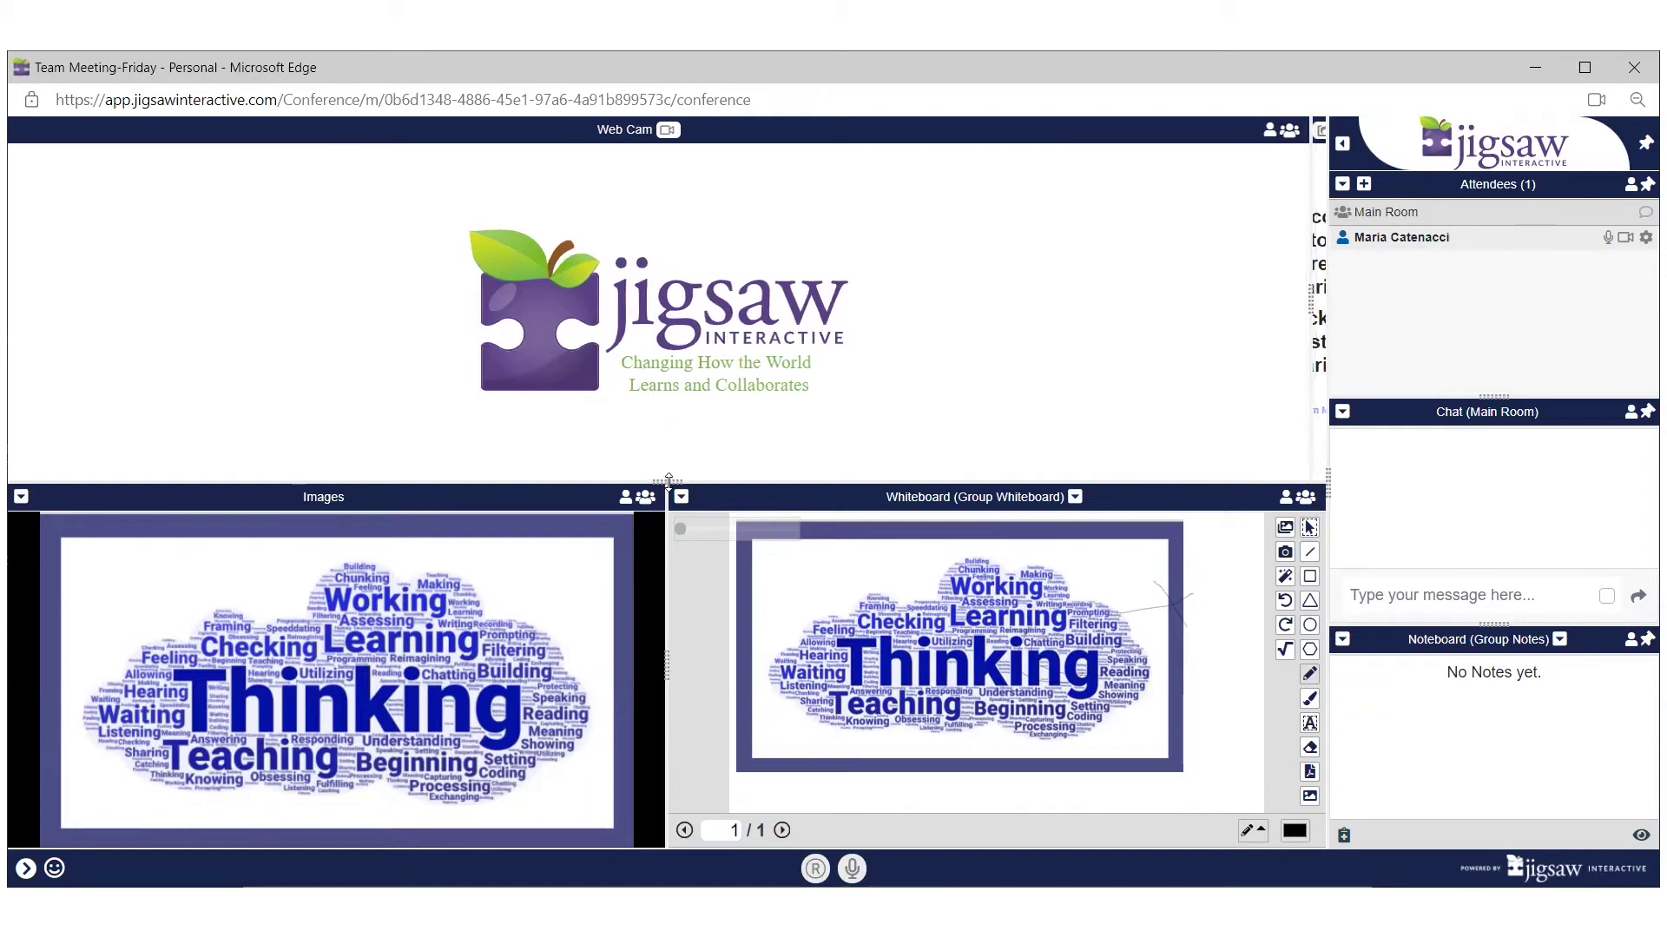
Enlarge the Whiteboard pane by shrinking the upper panes and the Images pane to narrow strips.
{"action": "left_click_drag", "start_coordinate": [667, 481], "coordinate": [686, 165]}
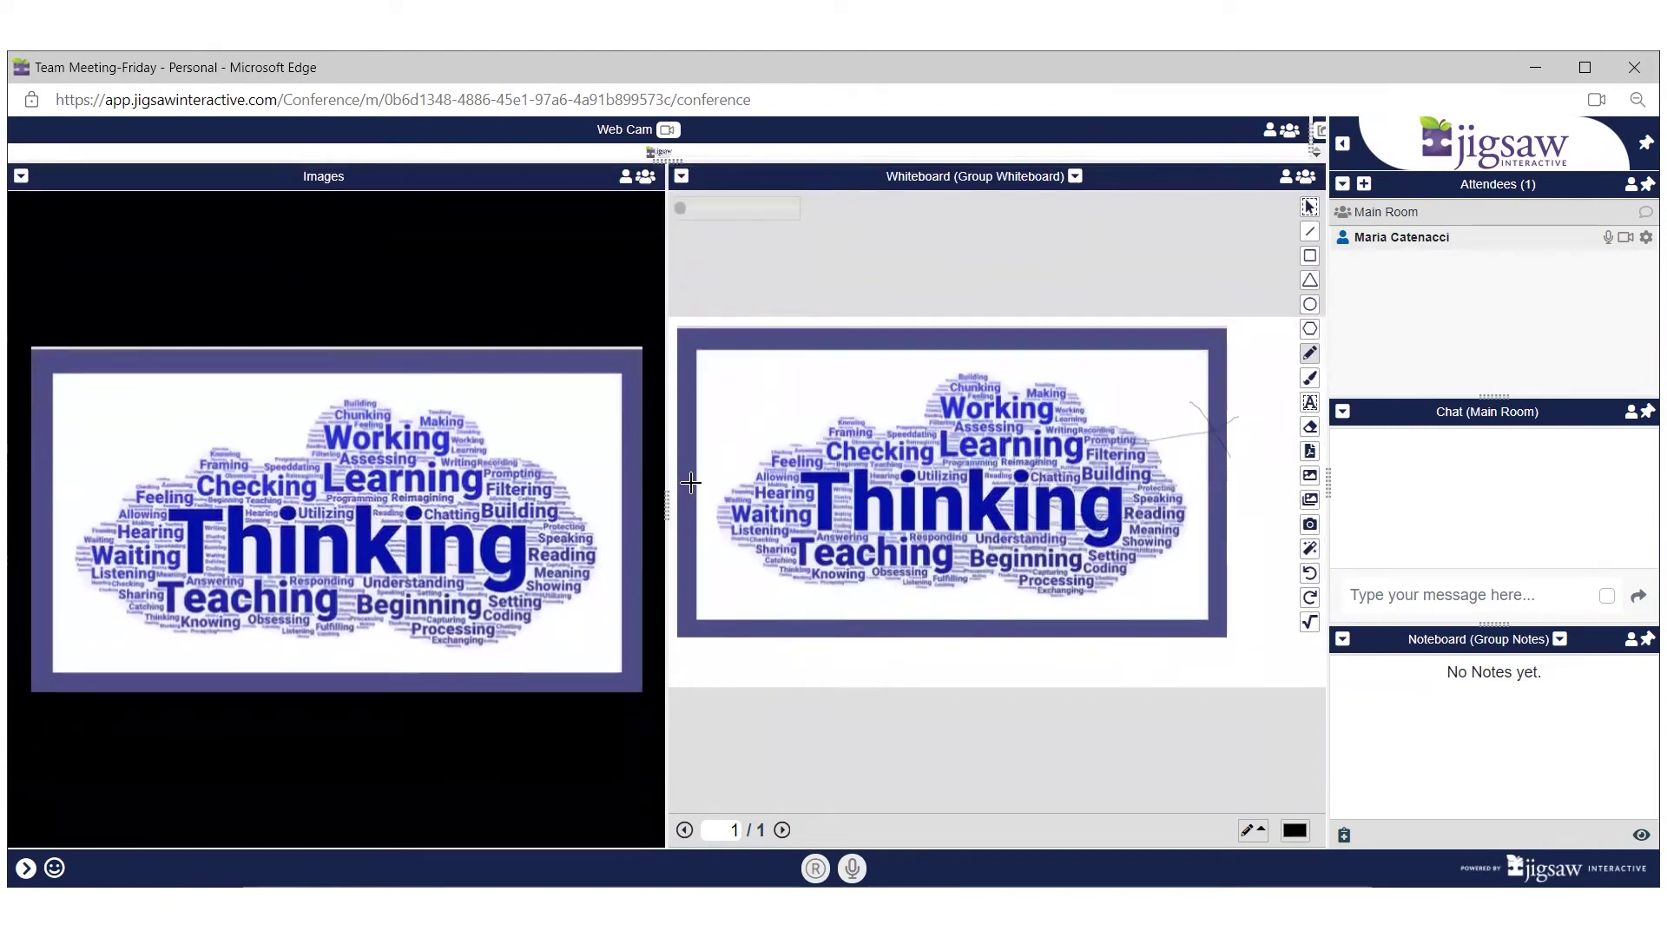
{"action": "left_click_drag", "start_coordinate": [666, 479], "coordinate": [72, 524]}
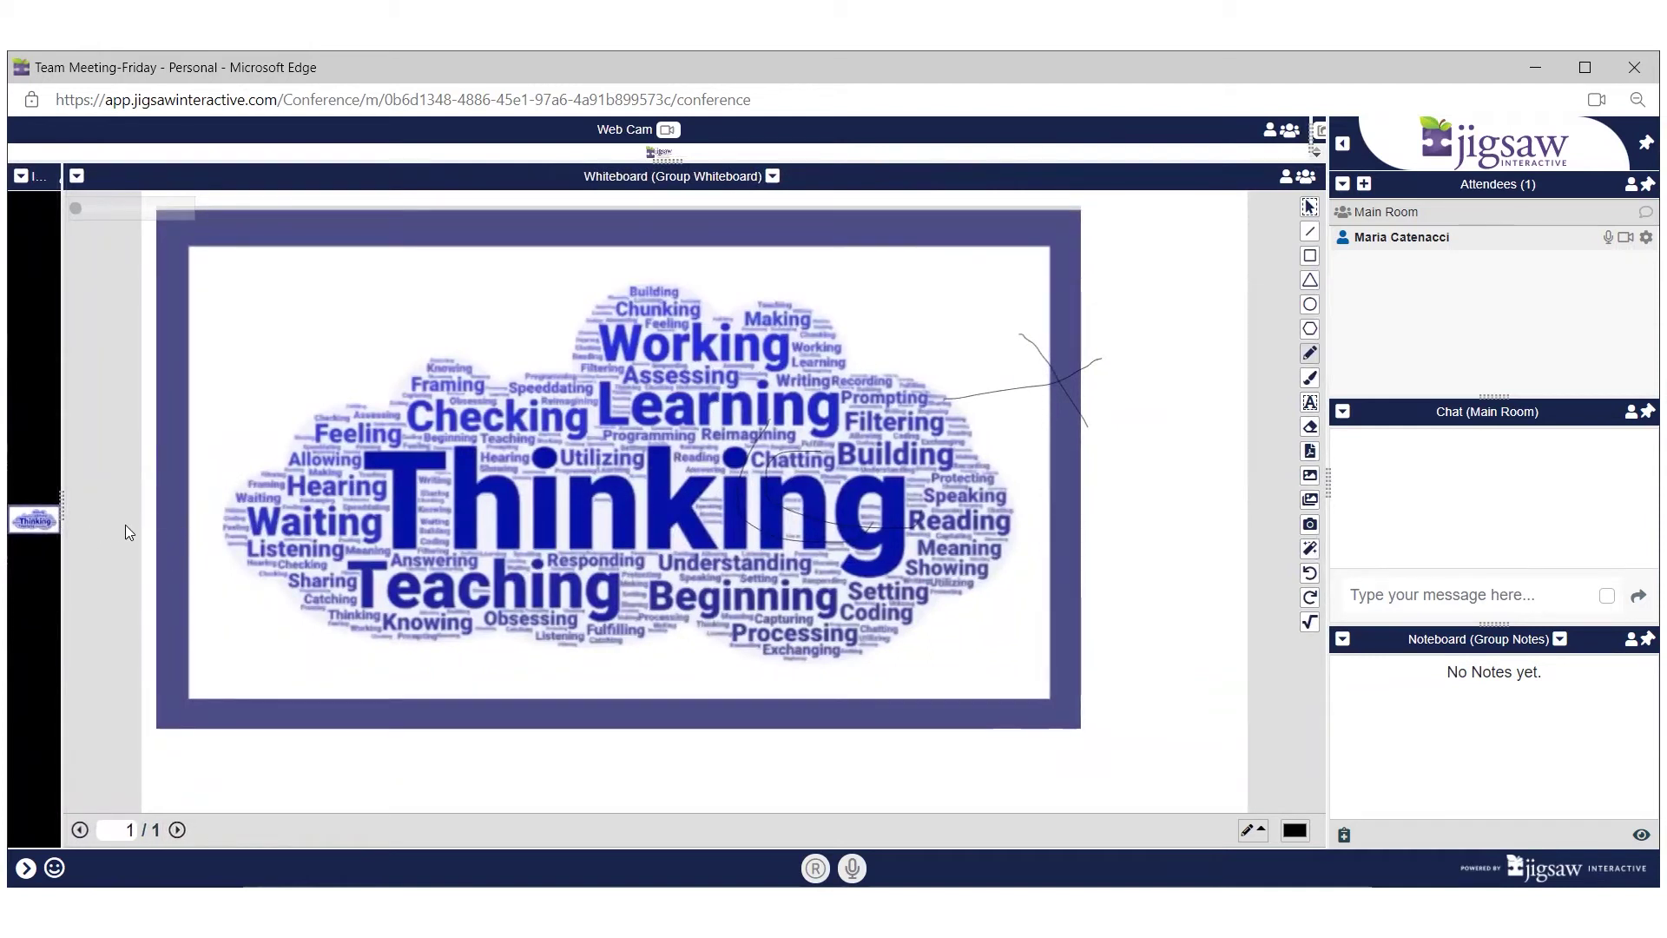
{"action": "left_click", "coordinate": [56, 511]}
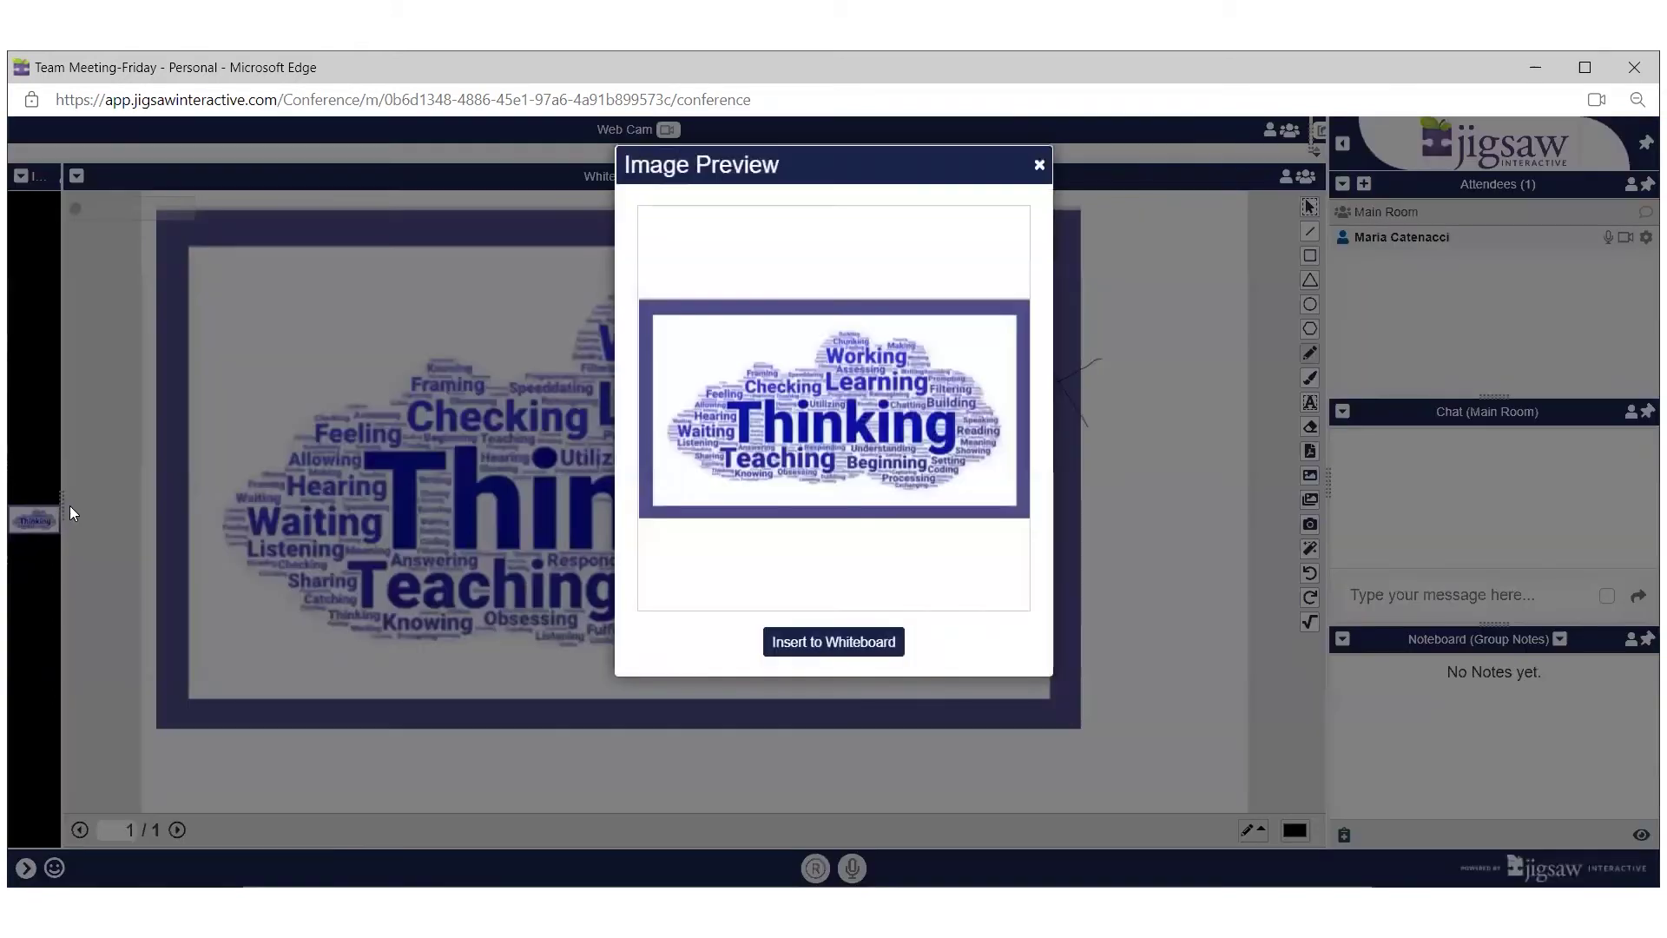
{"action": "left_click", "coordinate": [1039, 164]}
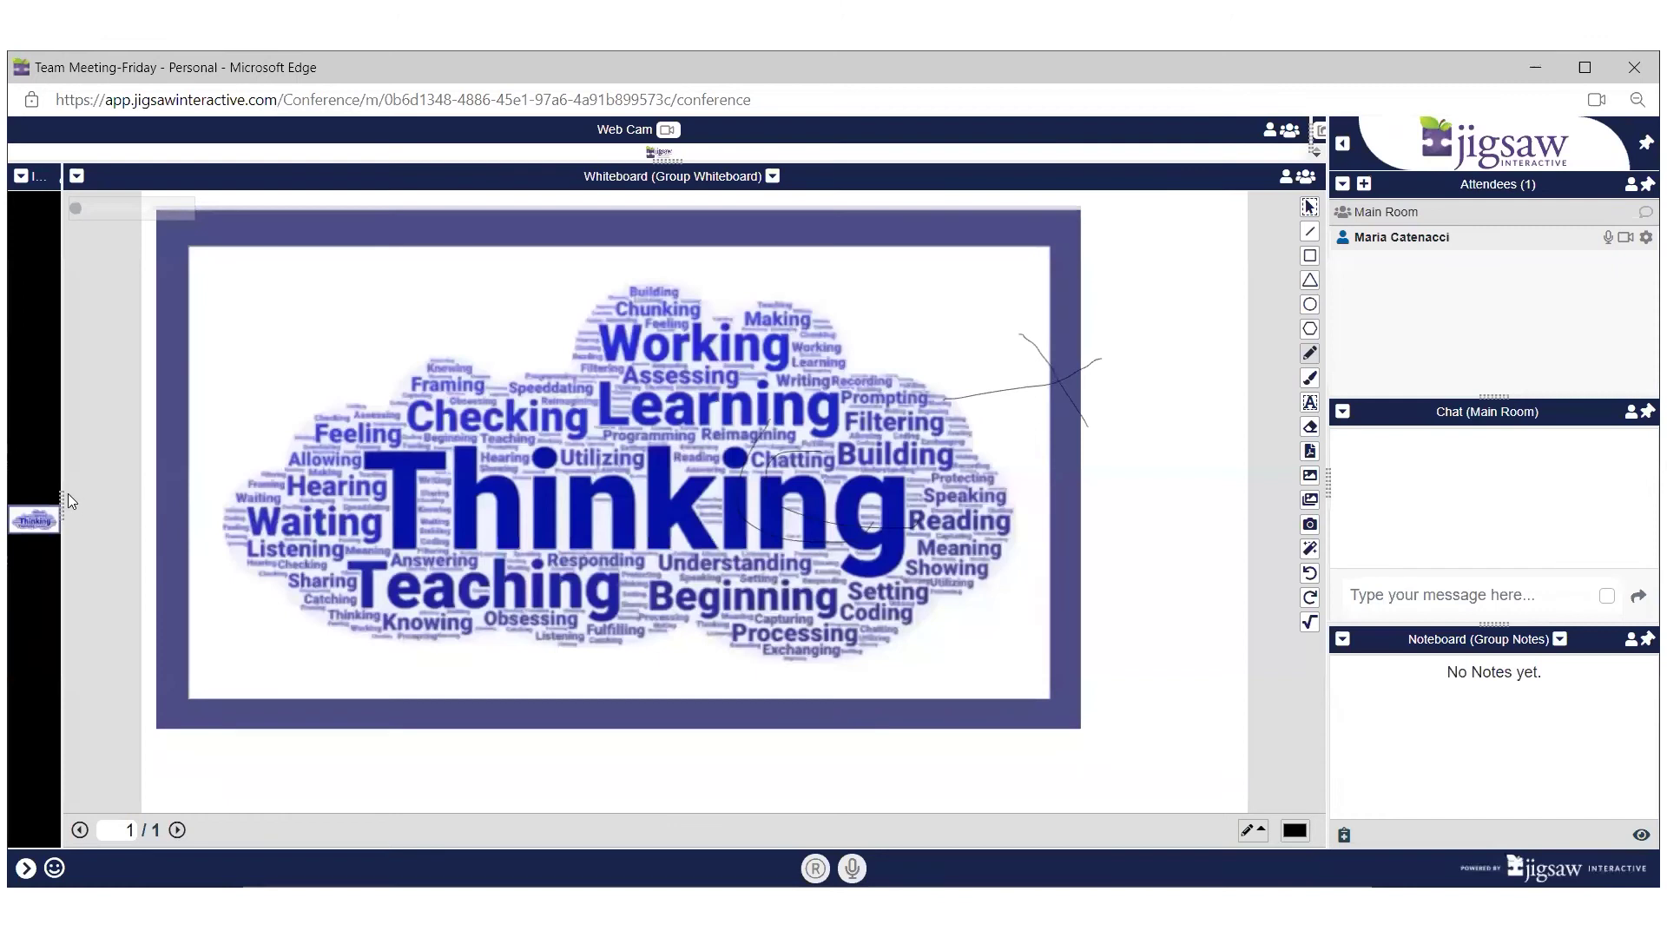
Resize the Images, Whiteboard, Web Cam and Screen Sharing panes back to a roughly even four-pane layout.
{"action": "left_click_drag", "start_coordinate": [62, 501], "coordinate": [638, 533]}
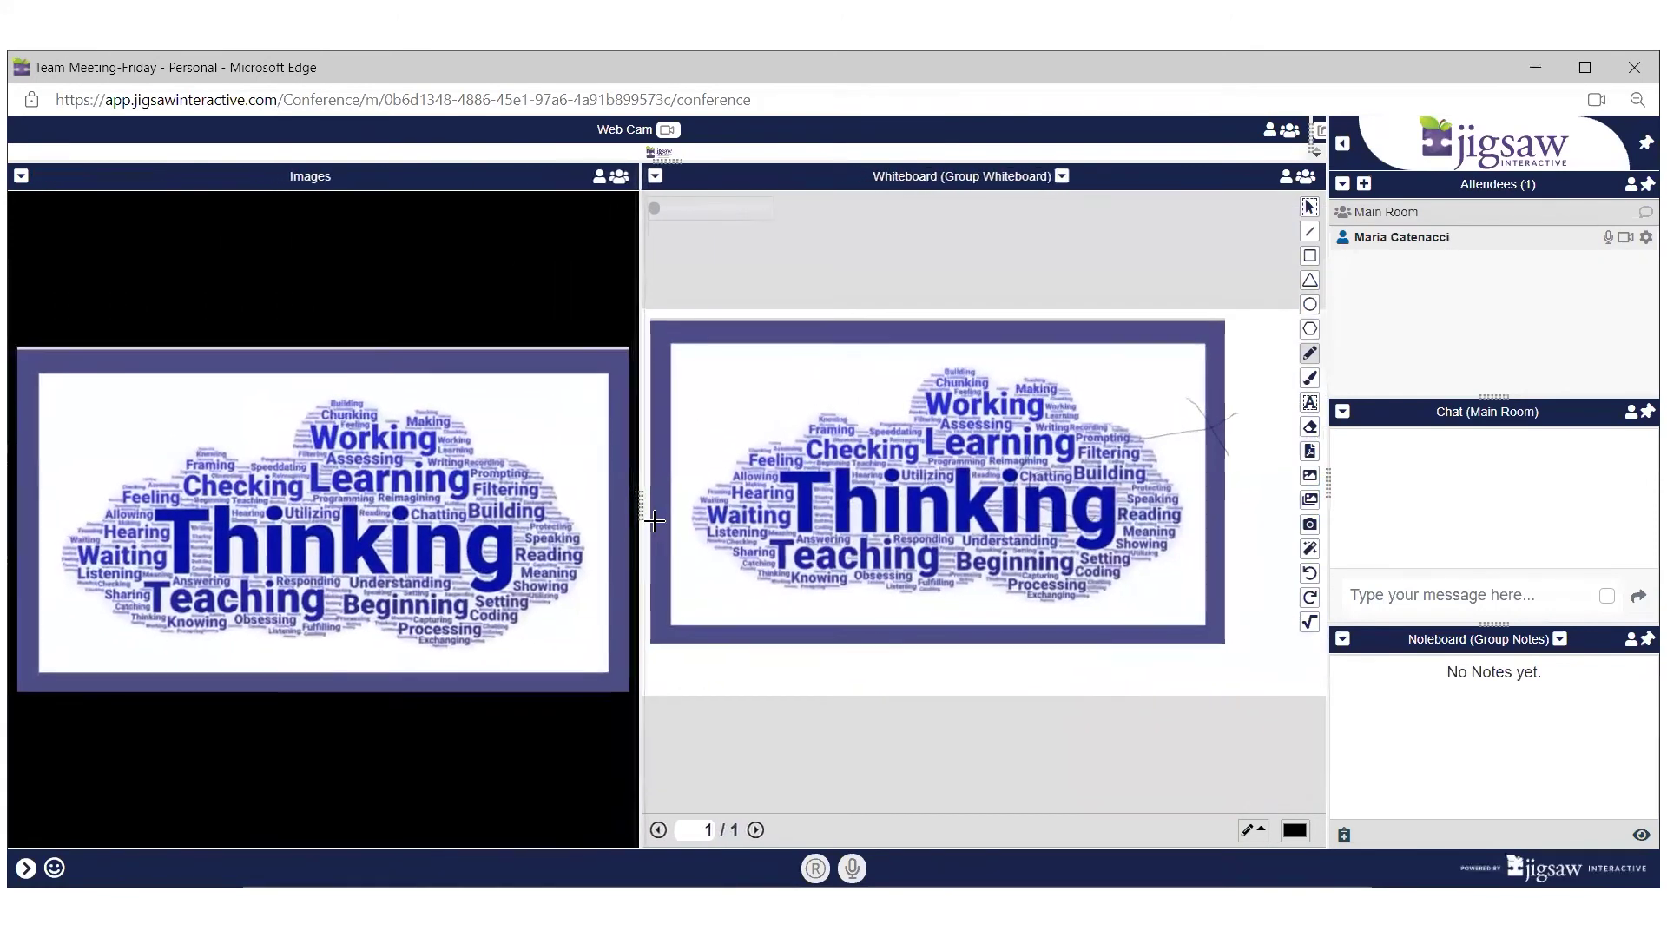
{"action": "left_click_drag", "start_coordinate": [670, 160], "coordinate": [668, 525]}
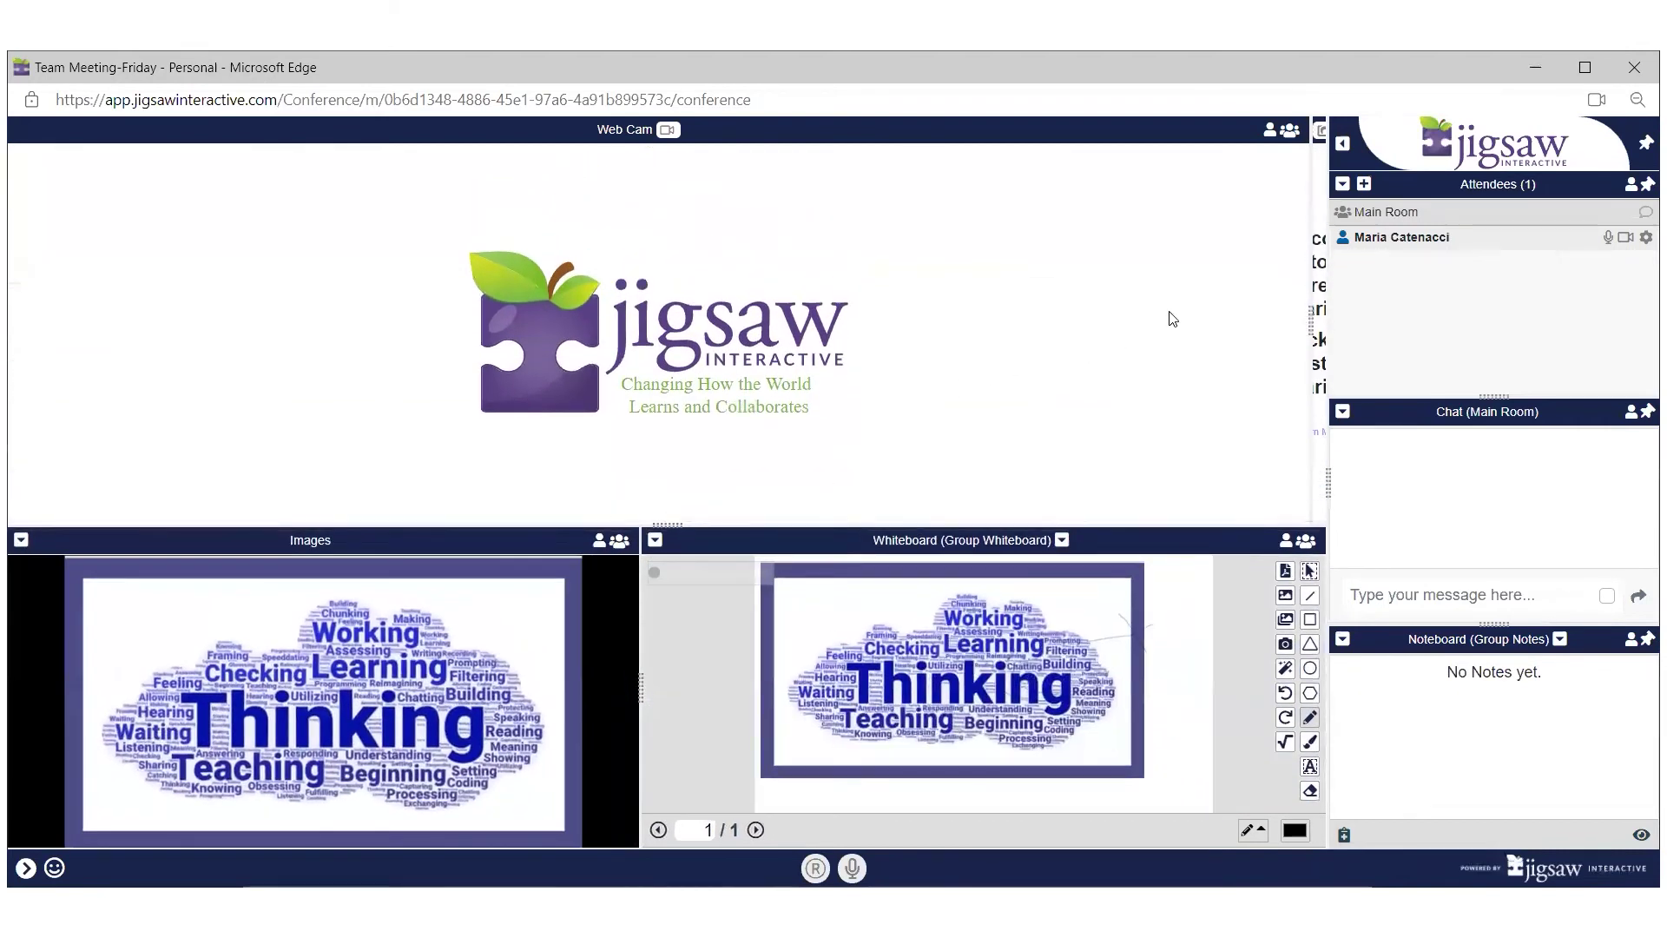
{"action": "left_click_drag", "start_coordinate": [1309, 320], "coordinate": [640, 360]}
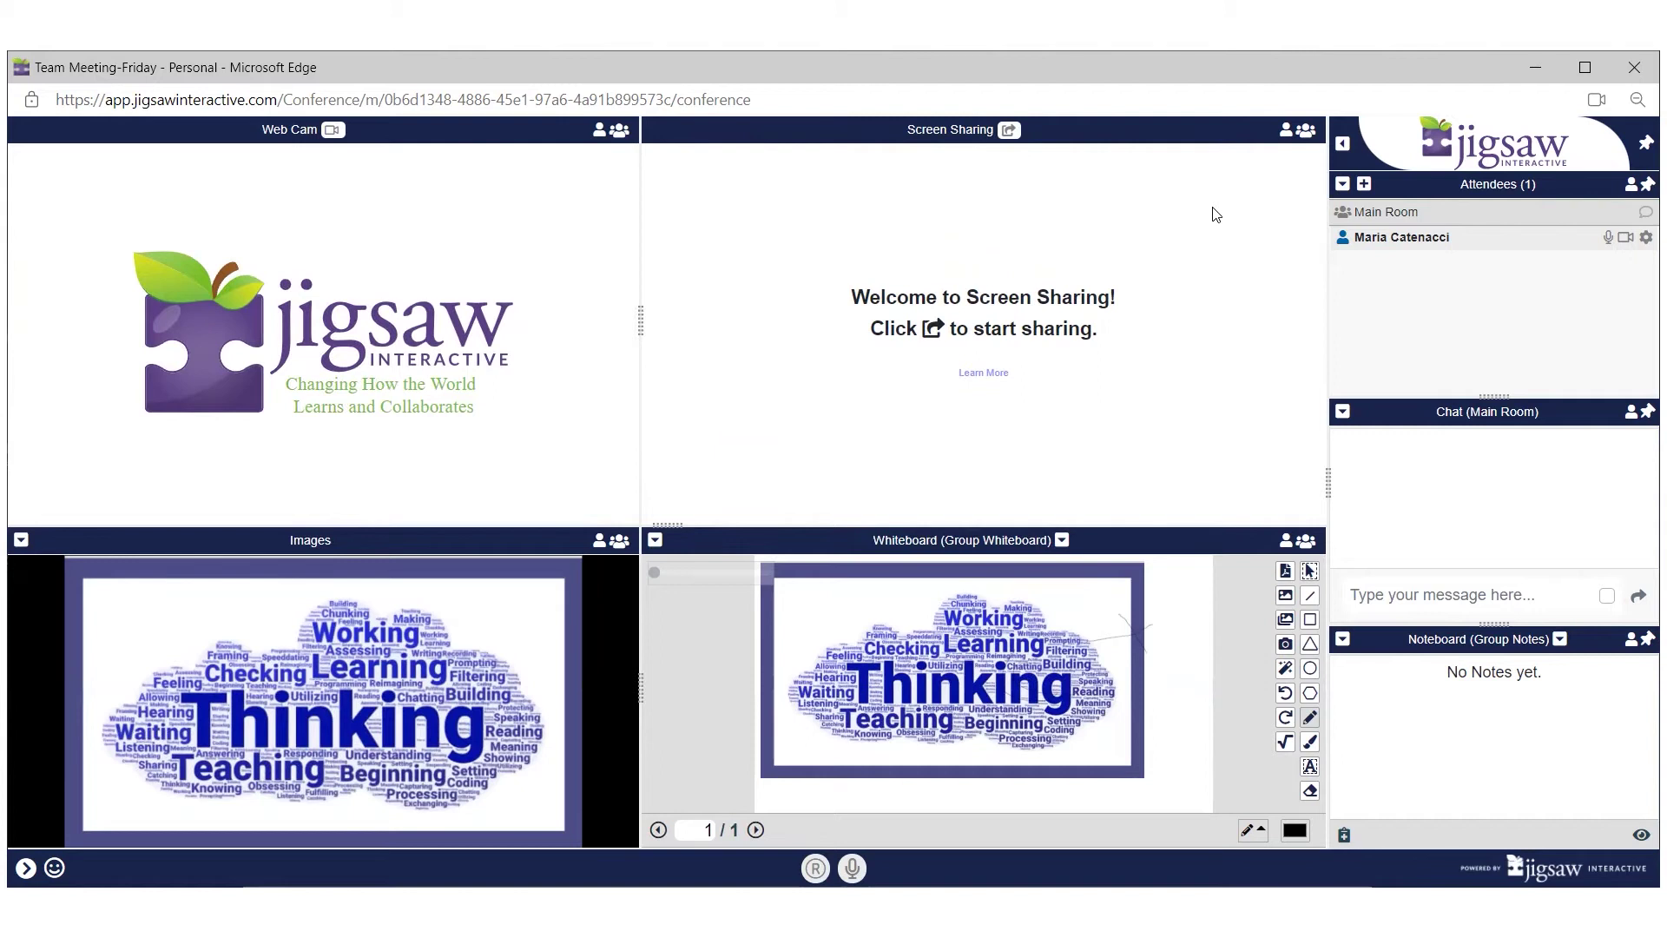
Maximize the Screen Sharing pane and the Web Cam pane one after the other for yourself only, restoring each.
{"action": "left_click", "coordinate": [1285, 139]}
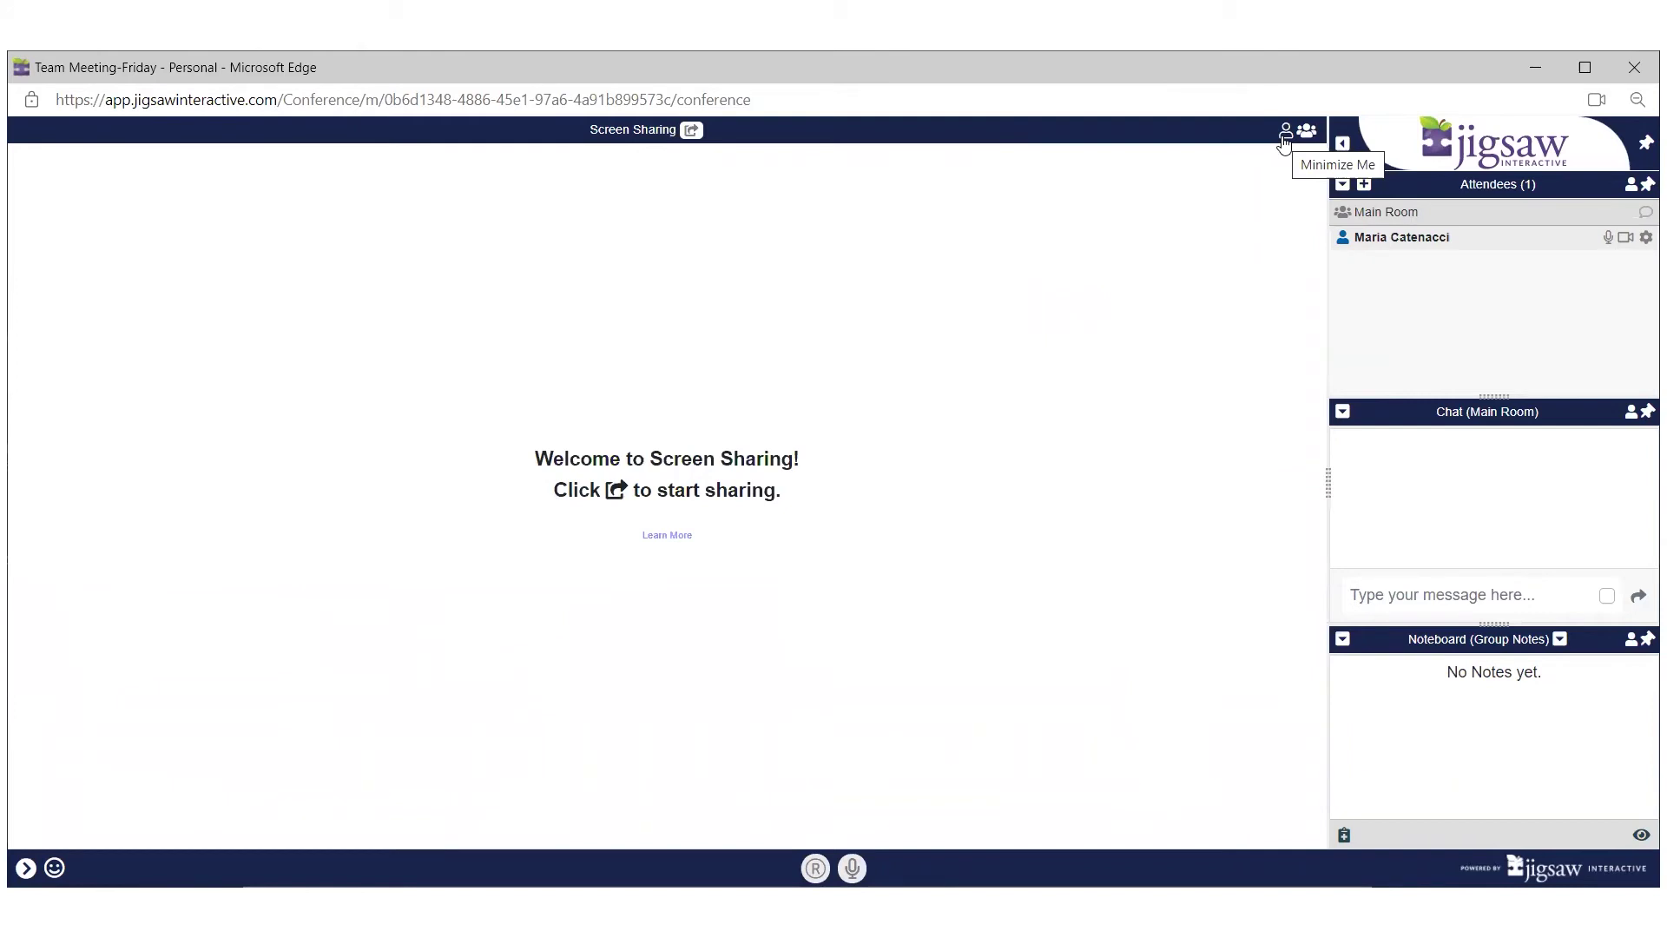
{"action": "left_click", "coordinate": [1284, 139]}
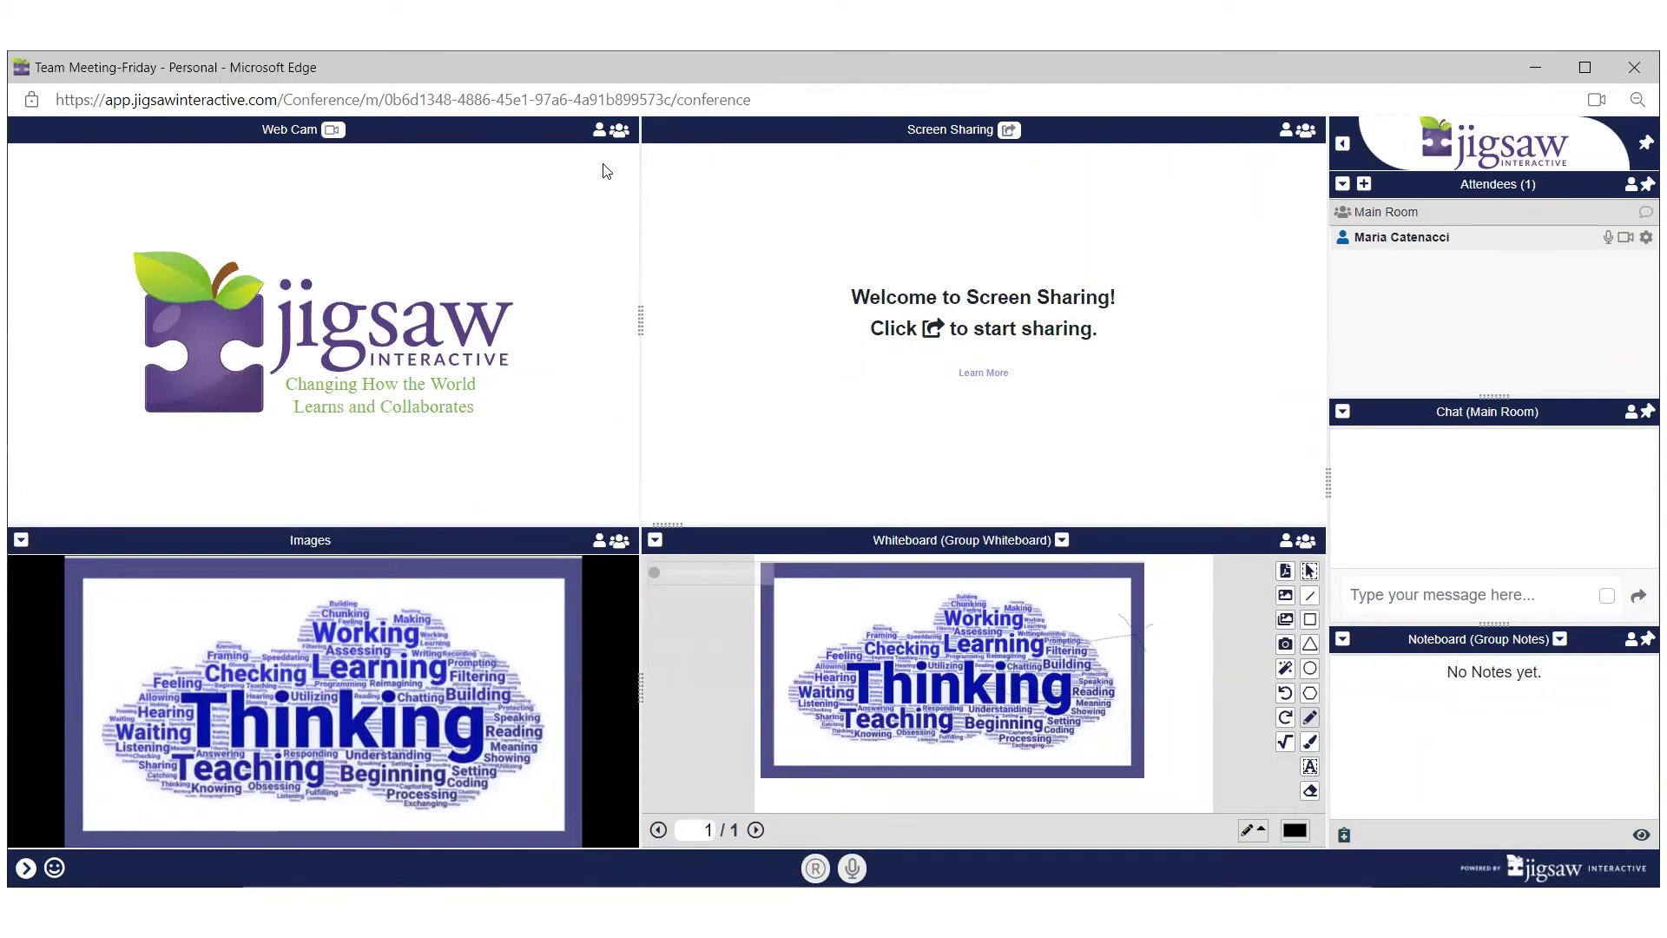
{"action": "left_click", "coordinate": [599, 132]}
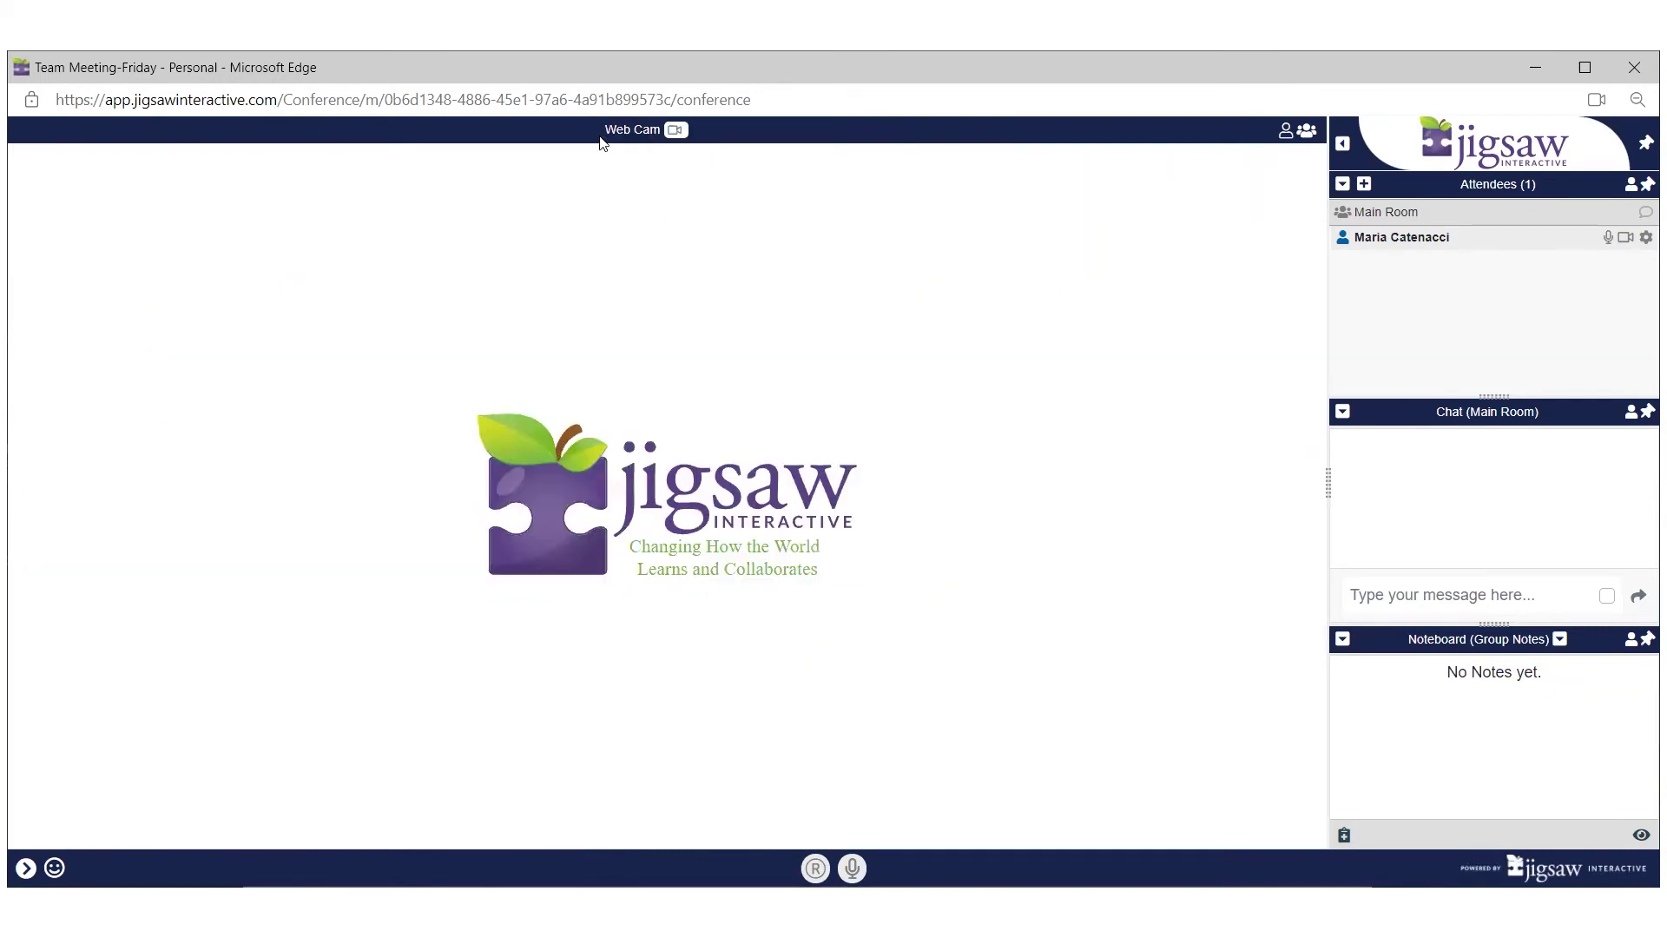
{"action": "left_click", "coordinate": [1286, 132]}
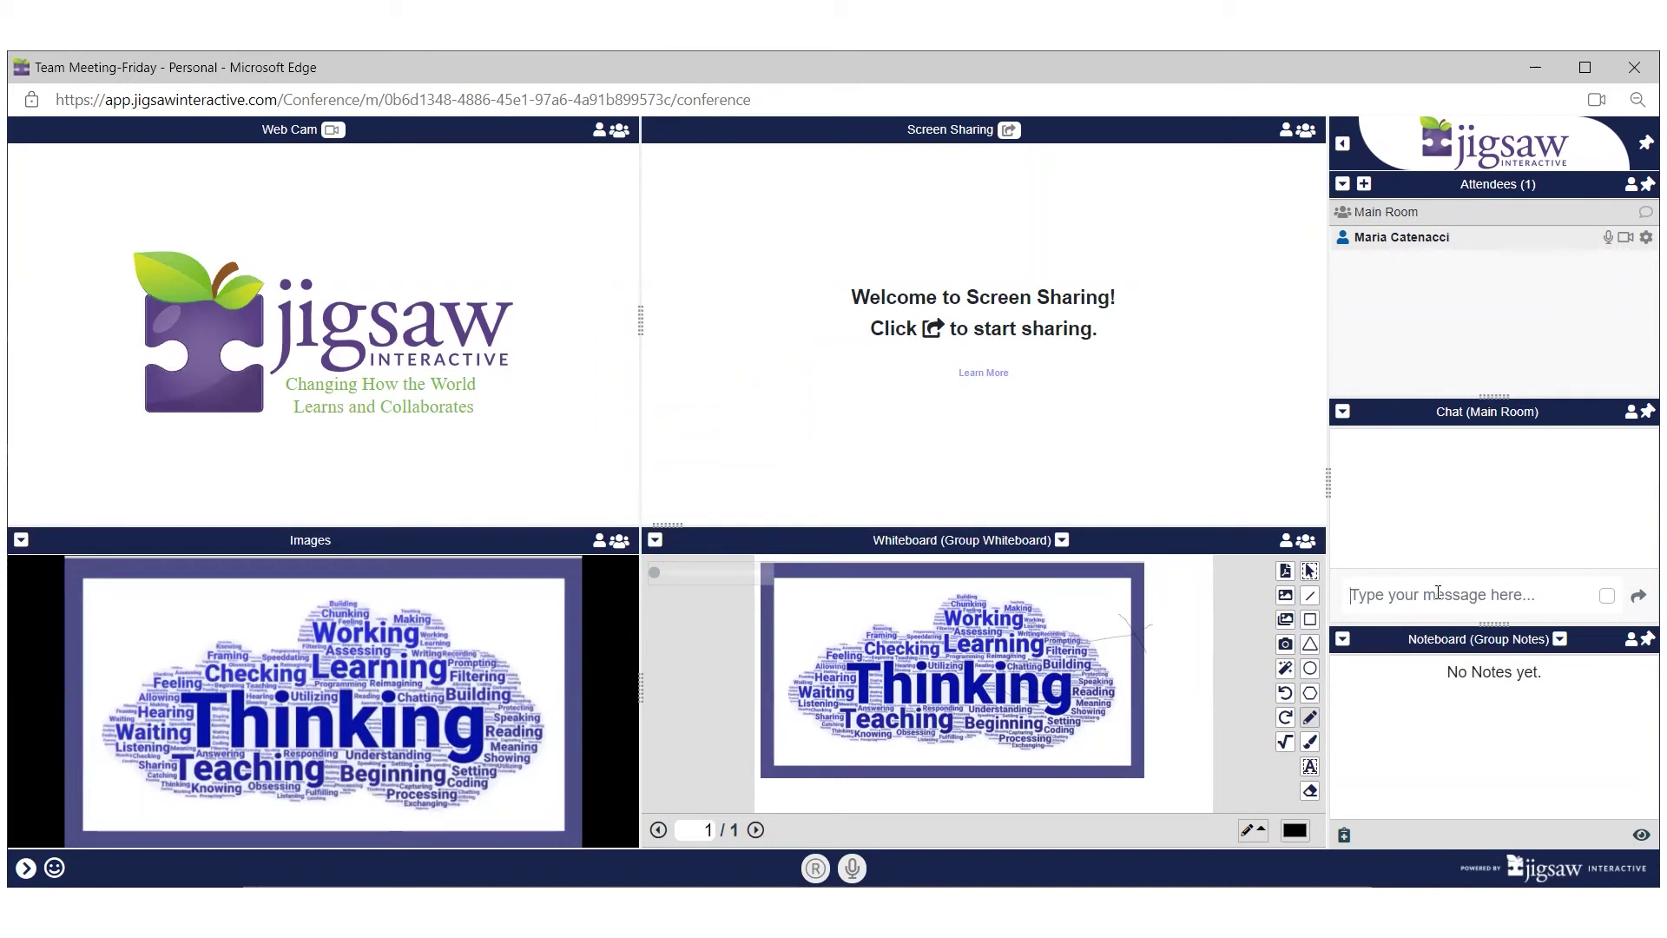
Send the message "chat" to the Main Room chat and delete it again.
{"action": "type", "text": "chat"}
{"action": "left_click", "coordinate": [1638, 597]}
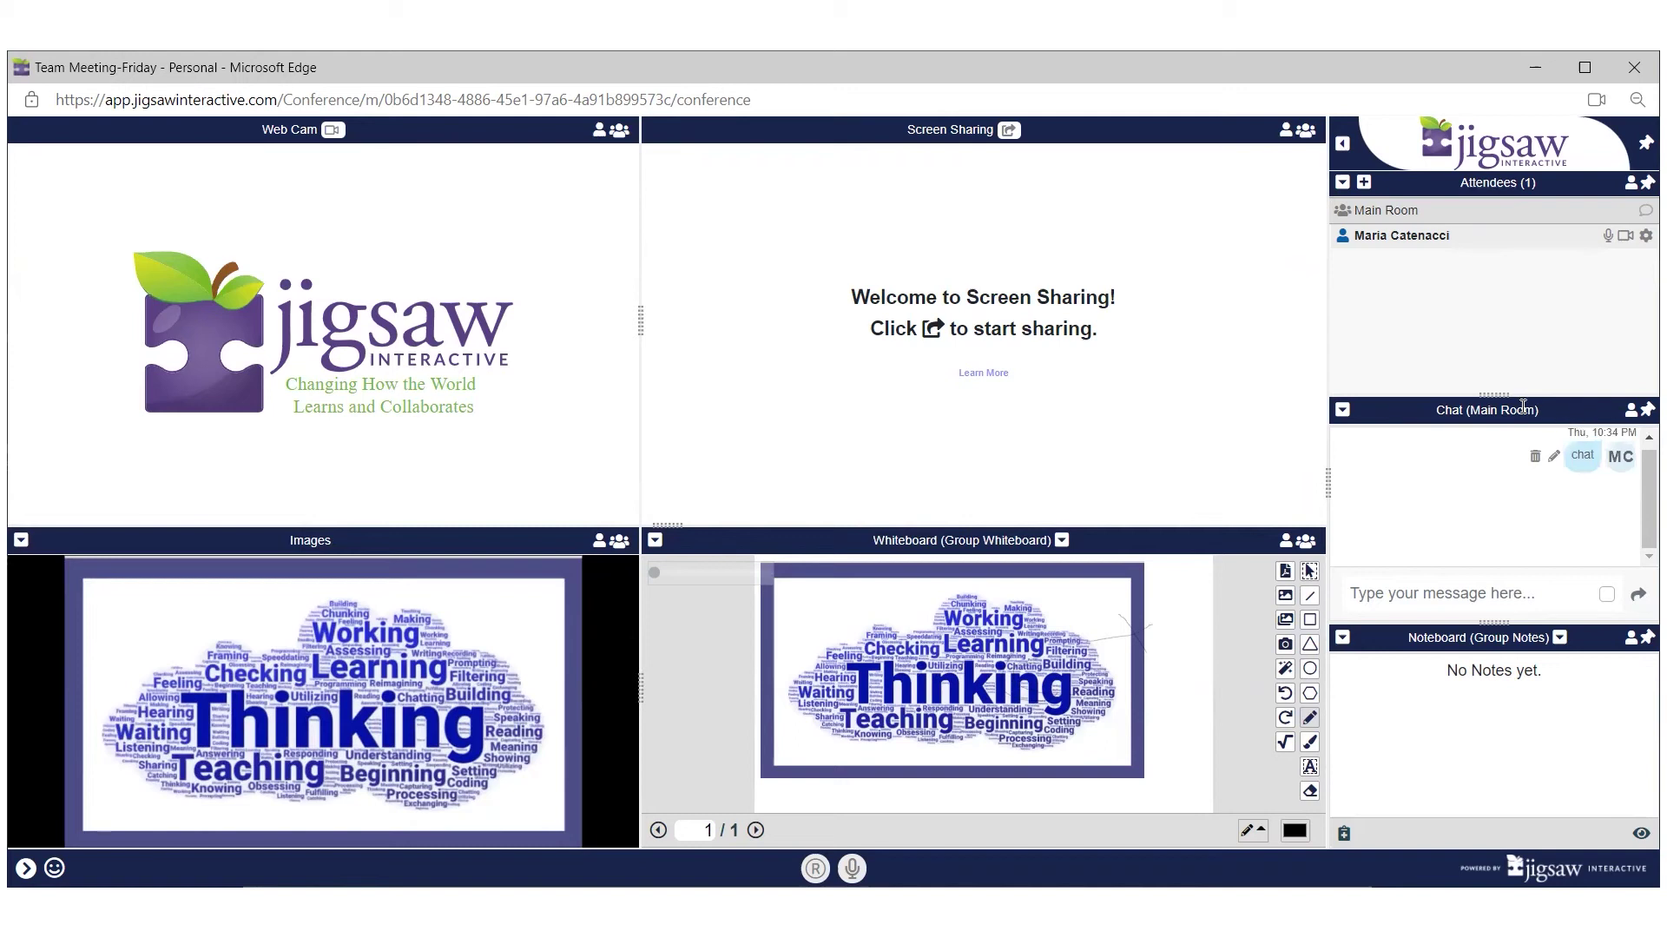
{"action": "left_click", "coordinate": [1345, 411]}
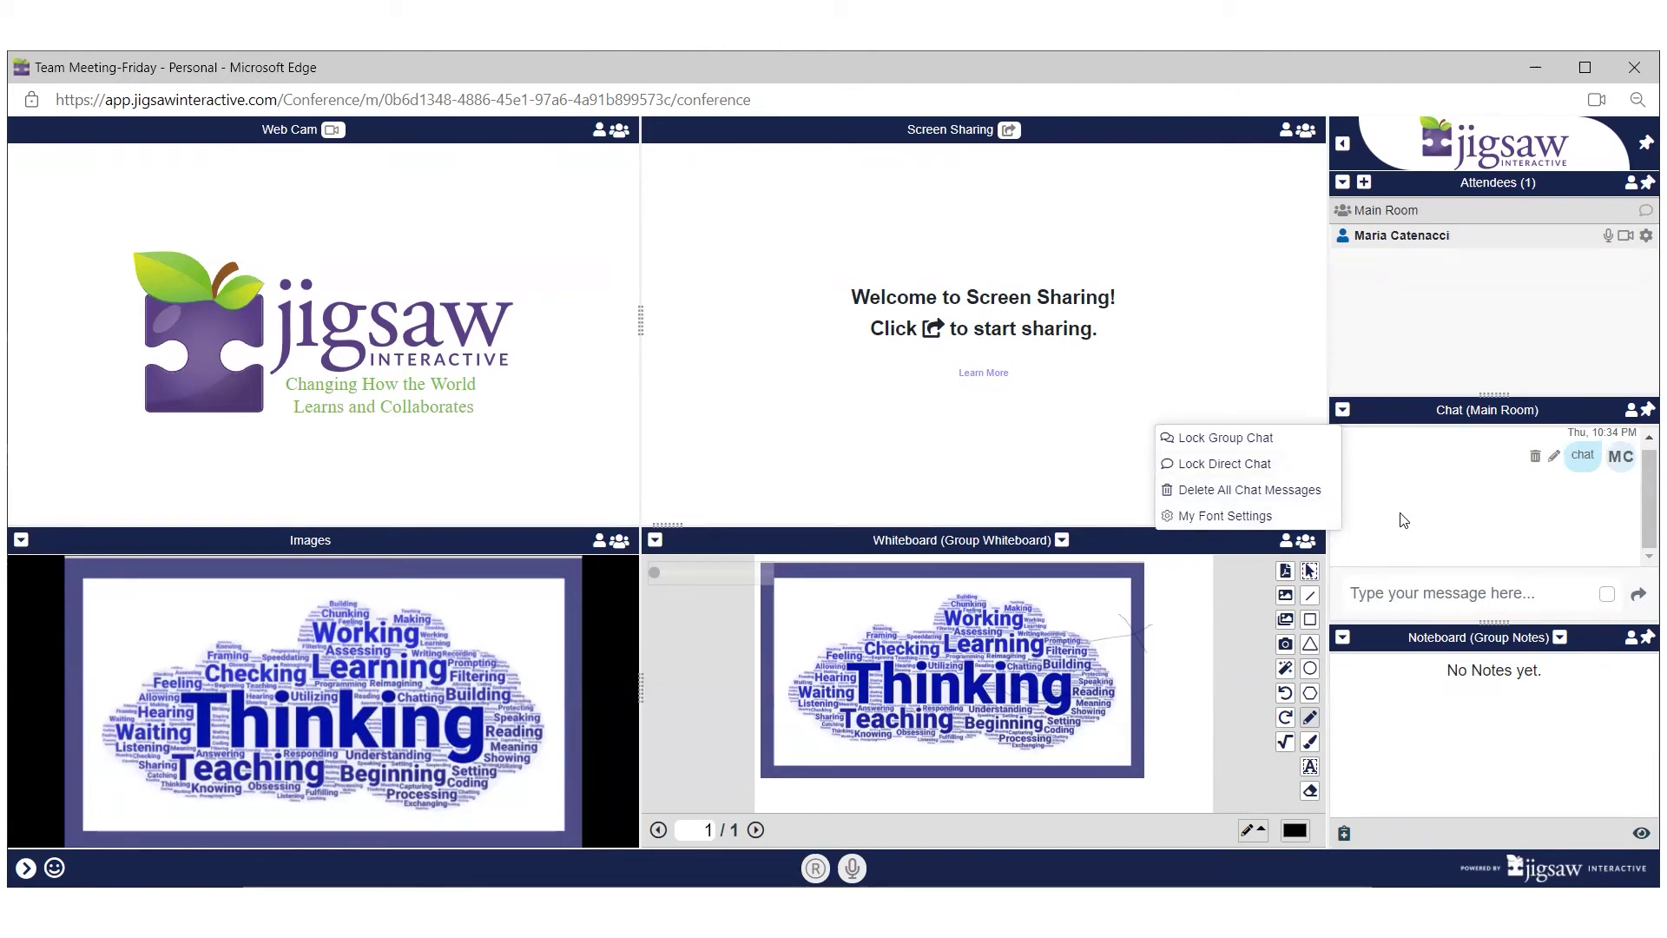
{"action": "left_click", "coordinate": [1446, 521]}
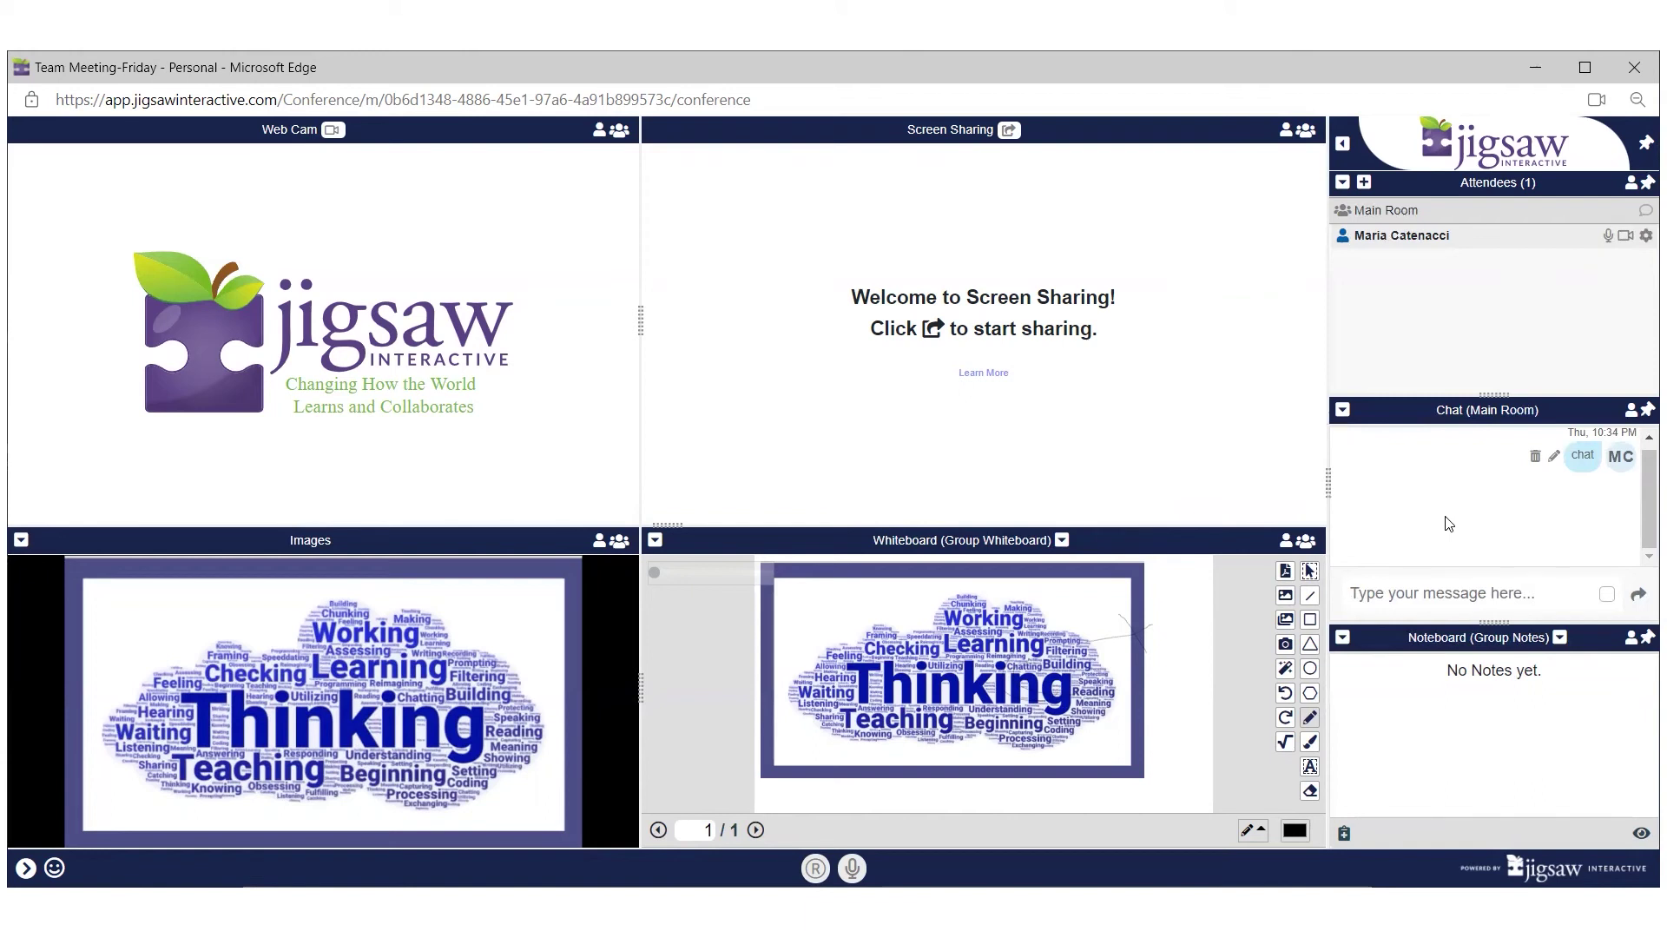
{"action": "left_click", "coordinate": [1535, 460]}
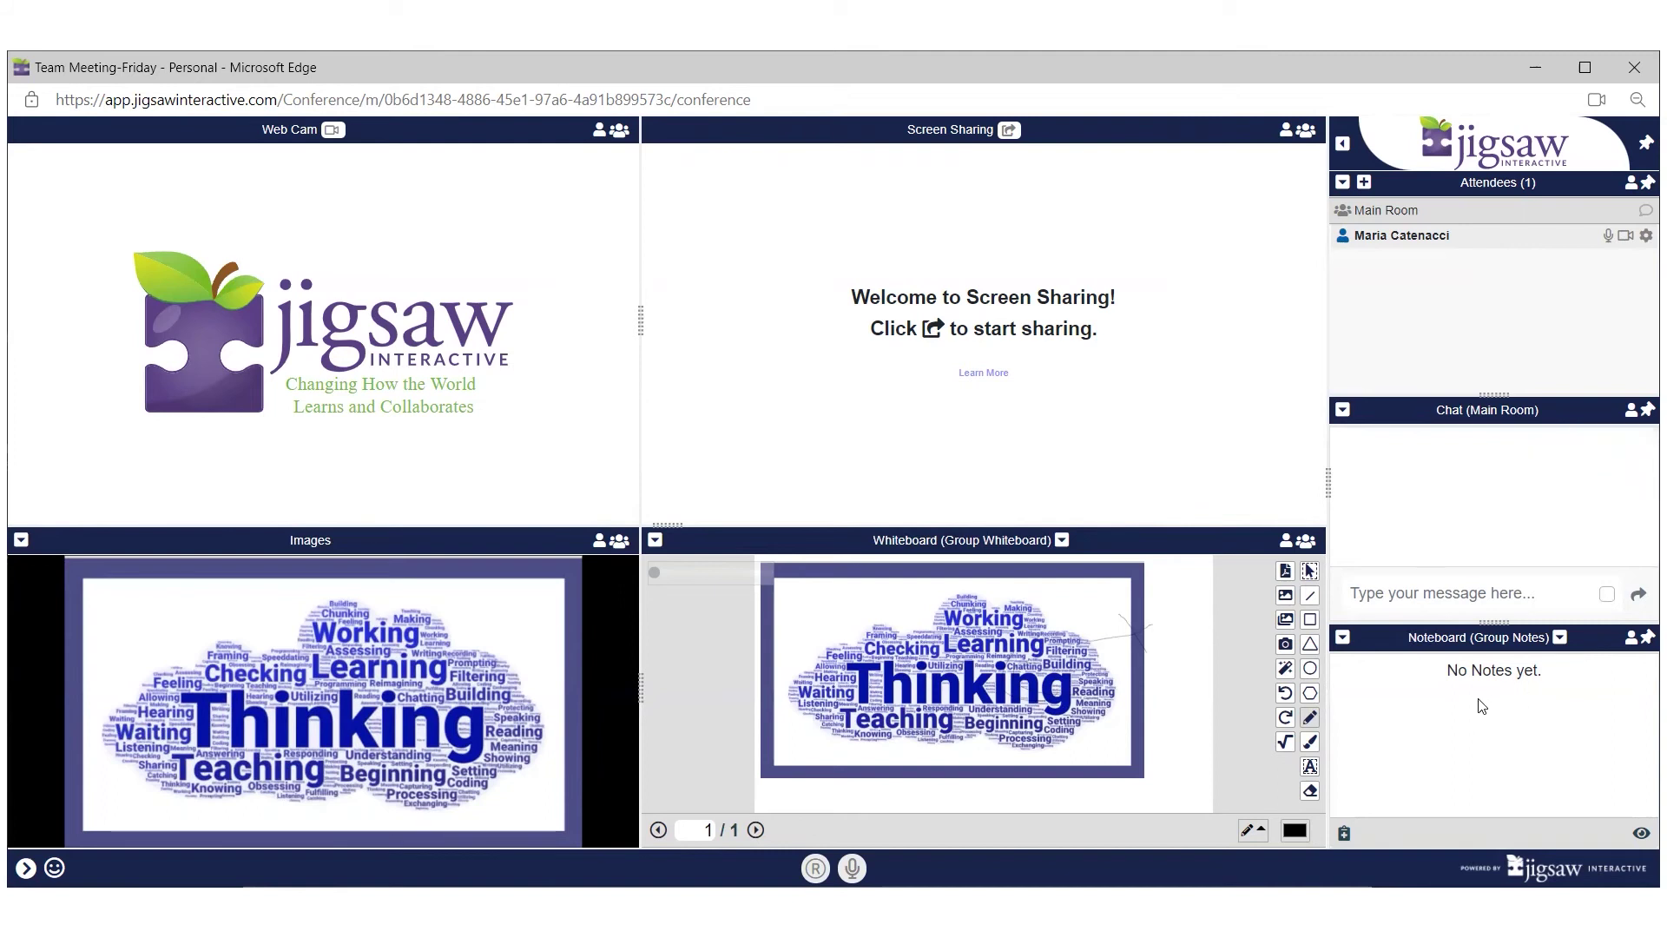
Switch the Noteboard to Personal Notes.
{"action": "mouse_move", "coordinate": [1496, 622]}
{"action": "left_mouse_down"}
{"action": "mouse_move", "coordinate": [1482, 458]}
{"action": "mouse_move", "coordinate": [1481, 655]}
{"action": "mouse_move", "coordinate": [1475, 528]}
{"action": "mouse_move", "coordinate": [1495, 622]}
{"action": "left_mouse_up"}
{"action": "left_click", "coordinate": [1561, 638]}
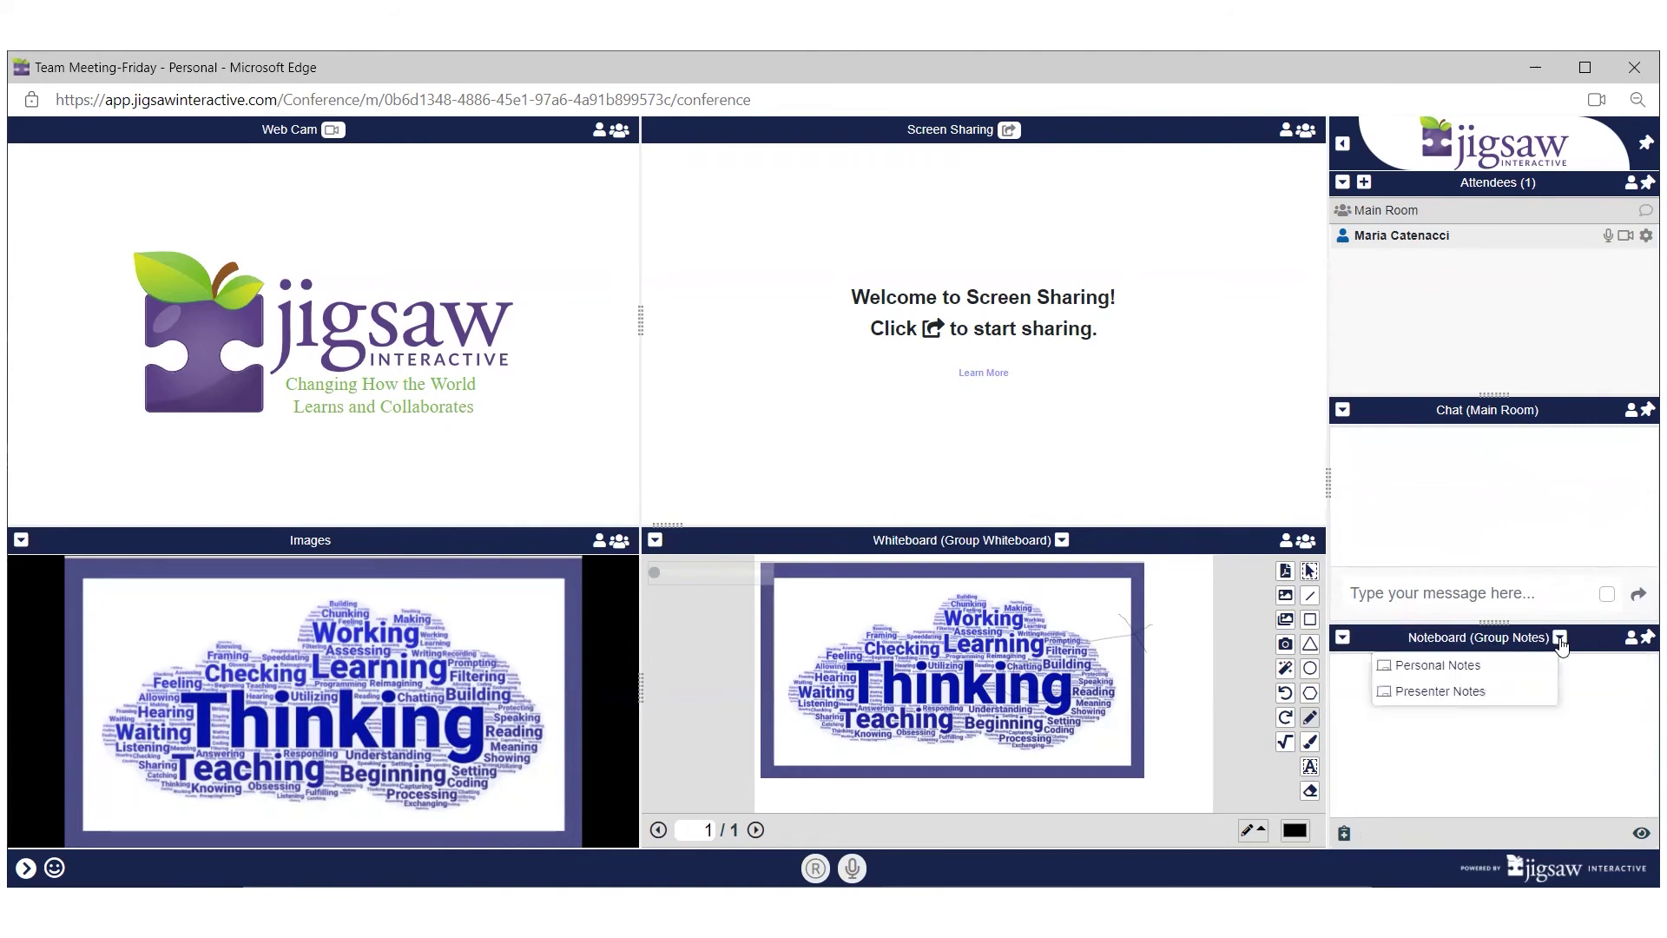
{"action": "left_click", "coordinate": [1489, 673]}
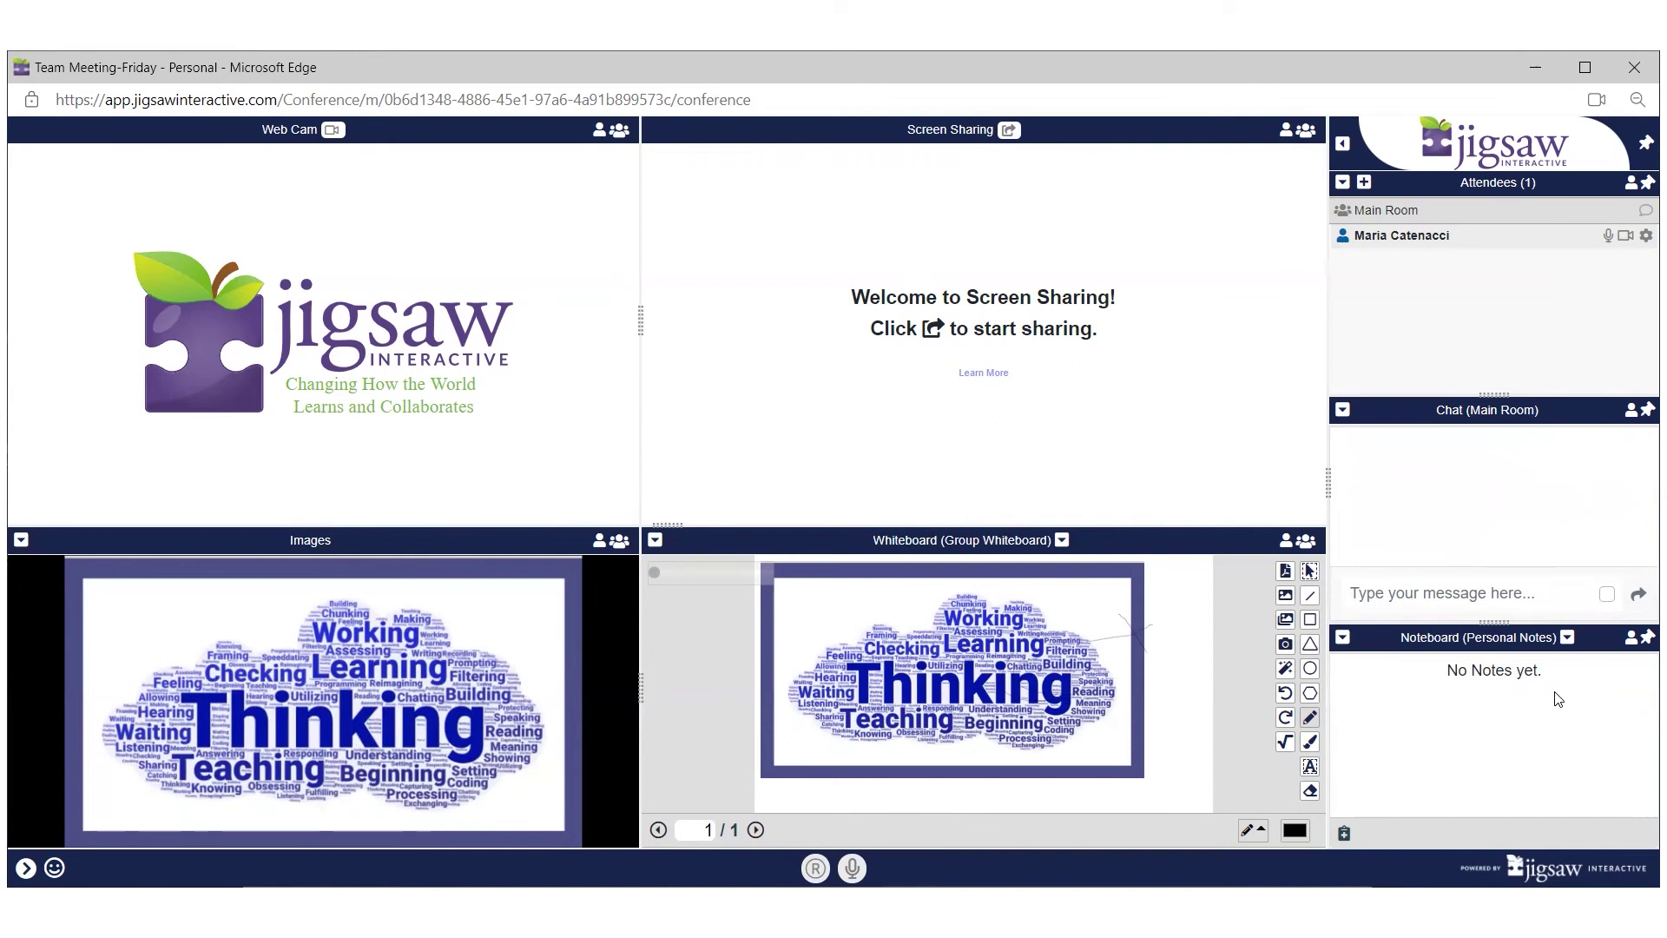
Switch the Noteboard back to Group Notes and start a new note there.
{"action": "left_click", "coordinate": [1567, 637]}
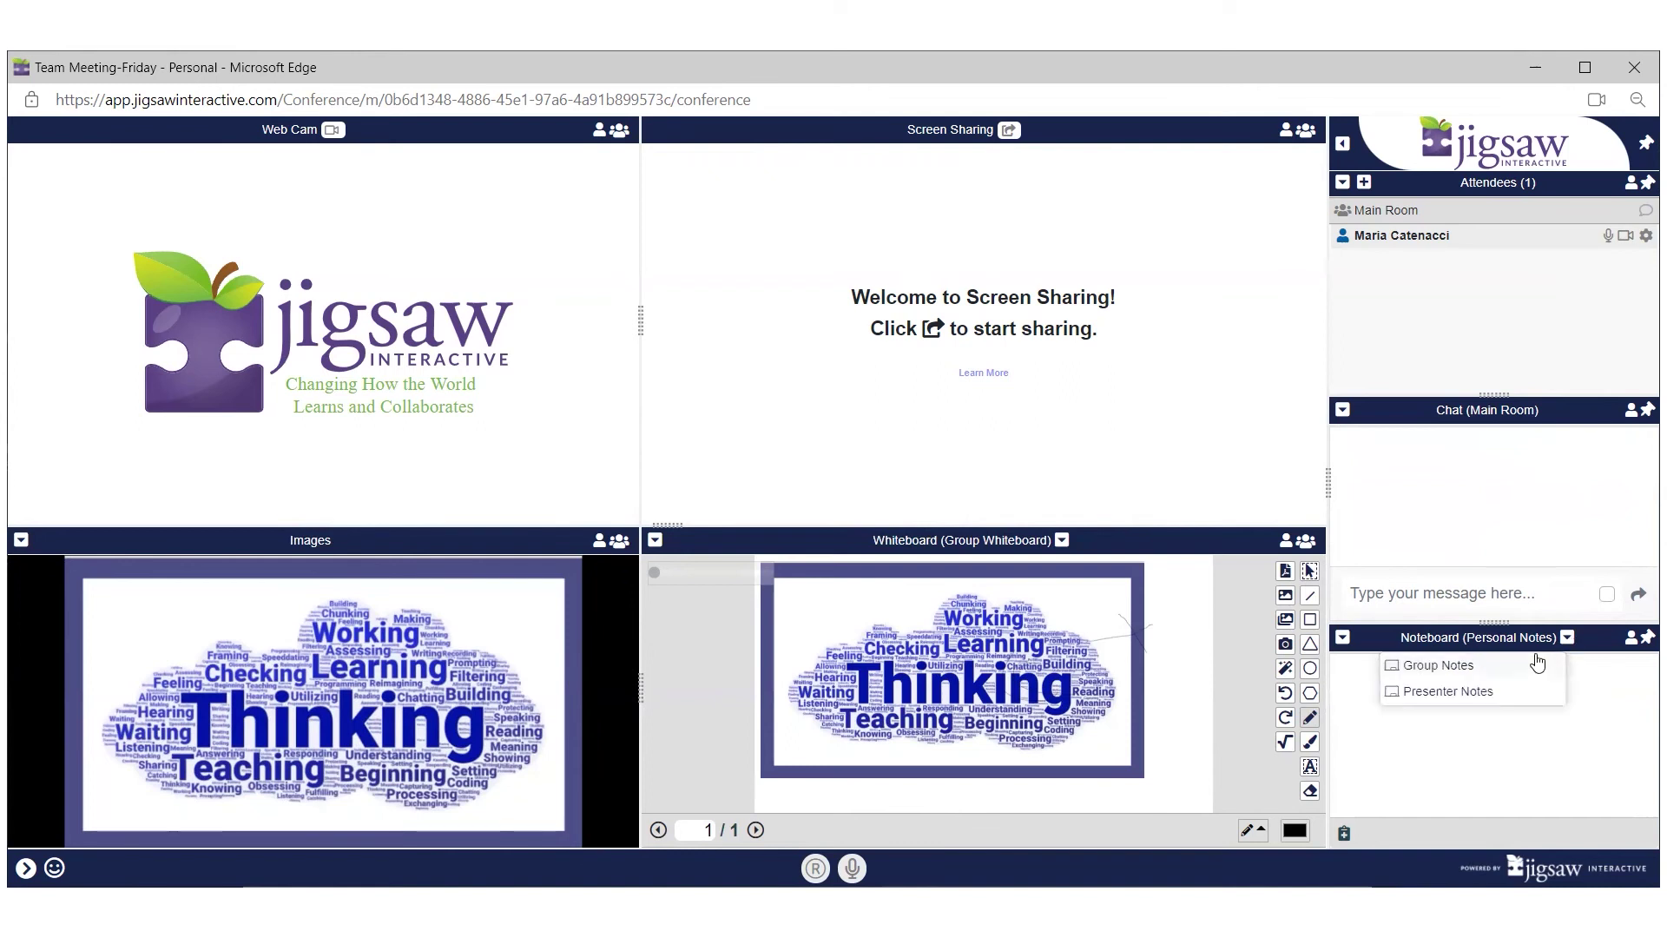
{"action": "left_click", "coordinate": [1479, 666]}
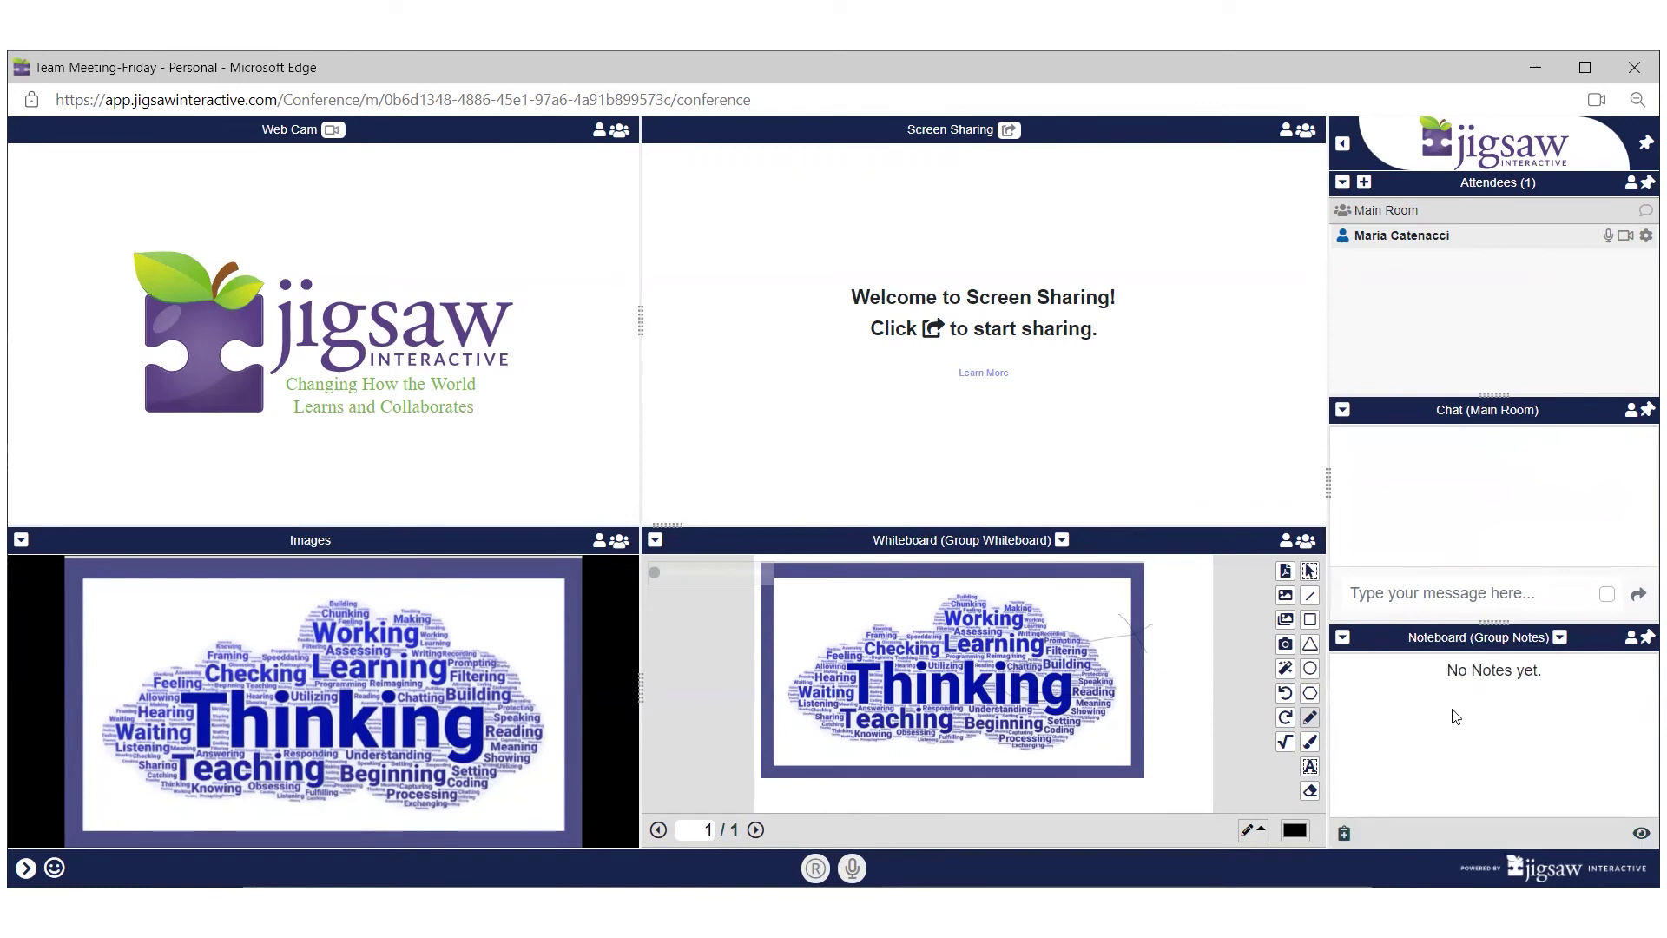
{"action": "left_click", "coordinate": [1345, 831]}
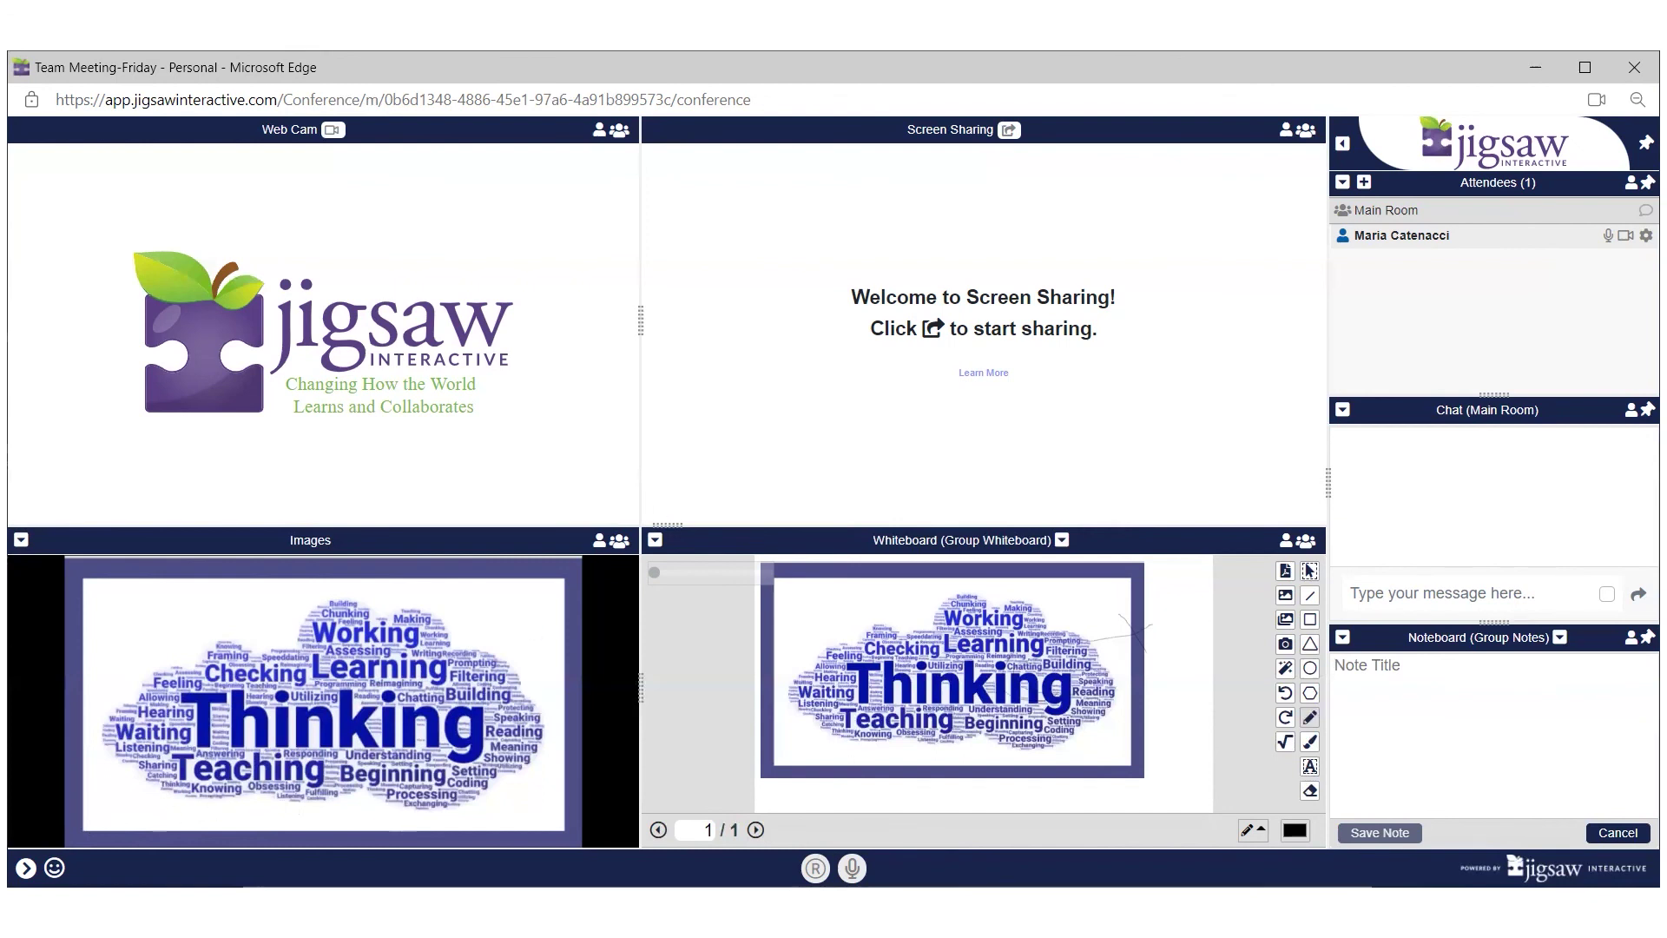
Send raised-hand and thumbs-up feedback, and clear the feedback from your own entry in the attendee list.
{"action": "left_click", "coordinate": [53, 867]}
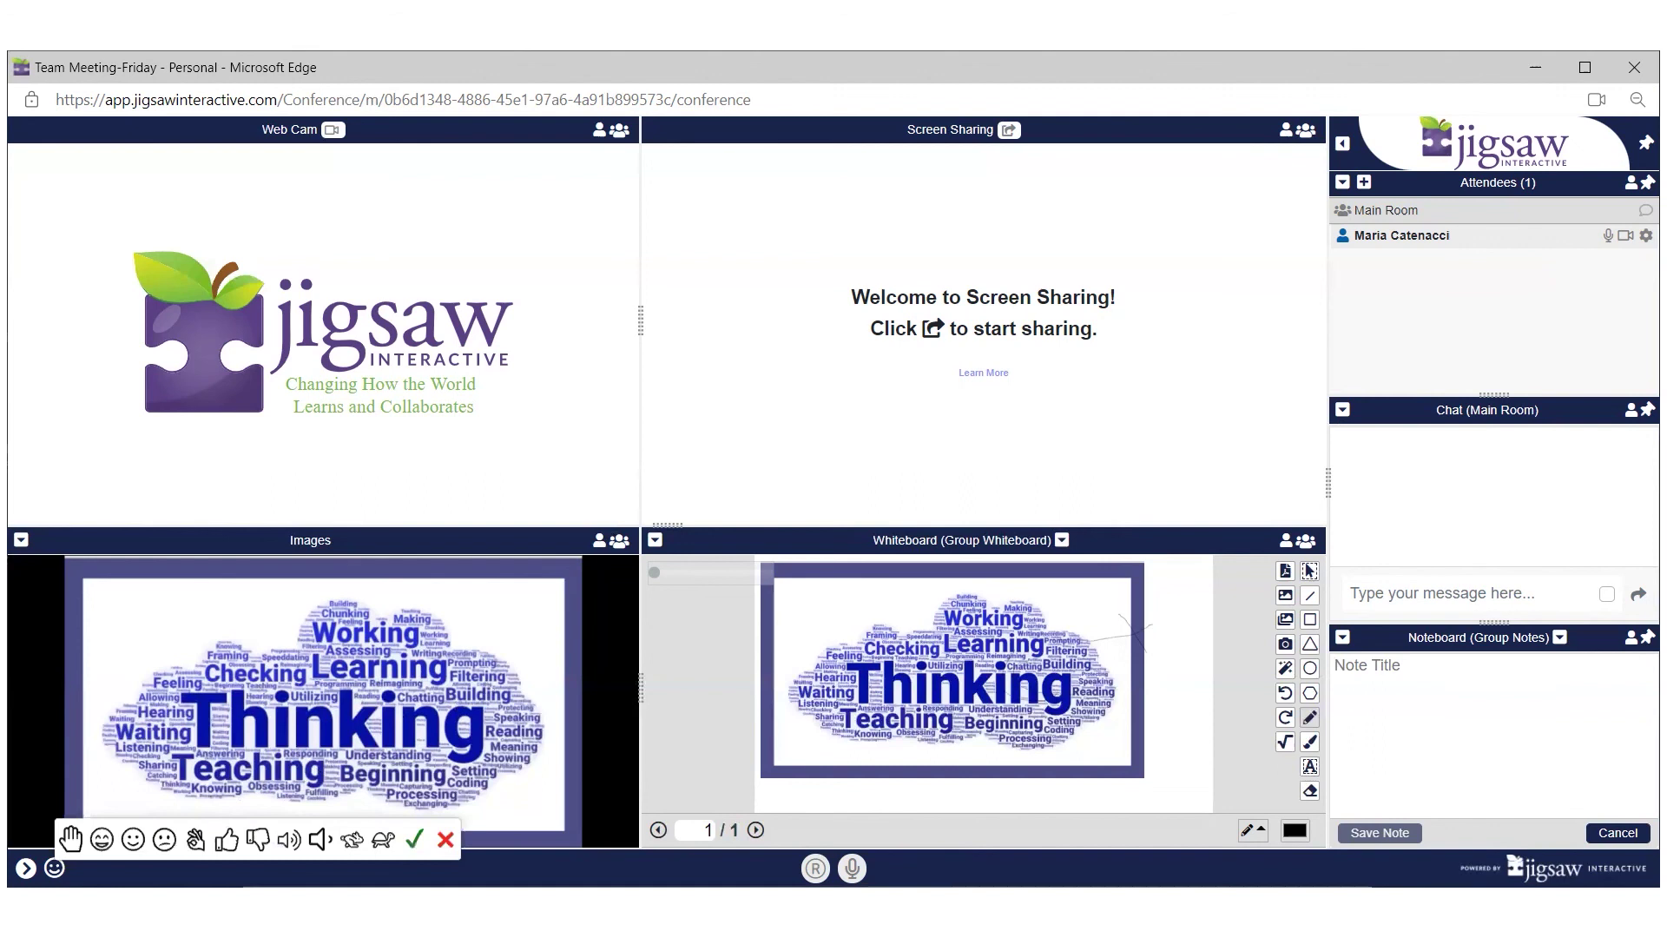
{"action": "left_click", "coordinate": [69, 839]}
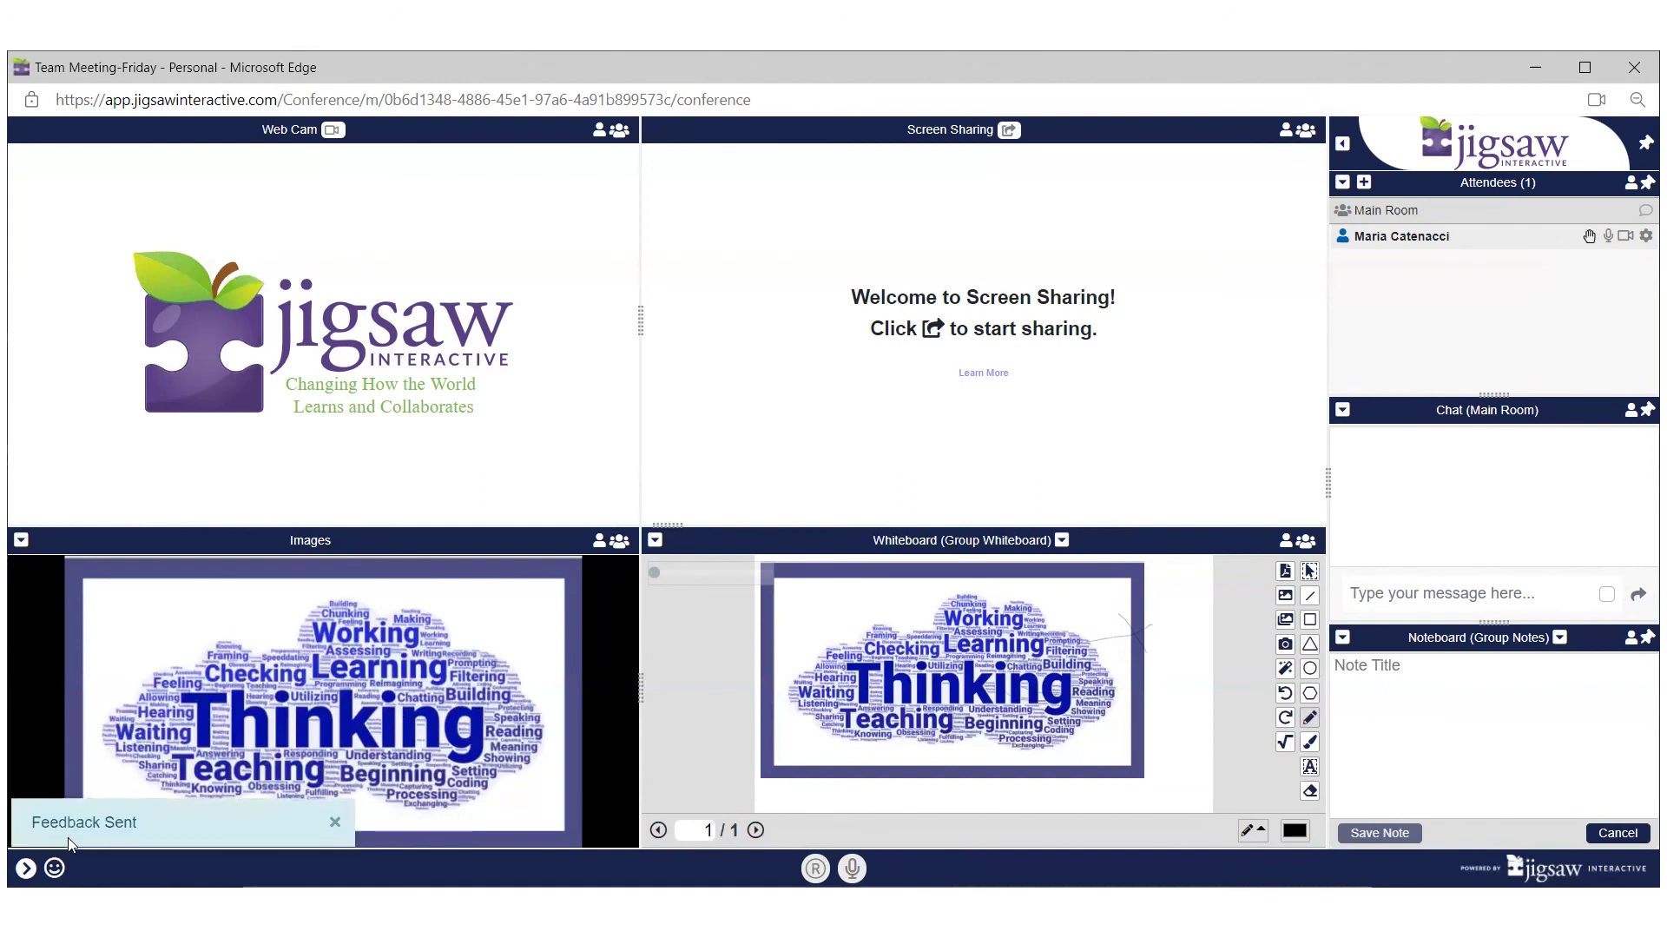
{"action": "left_click", "coordinate": [54, 868]}
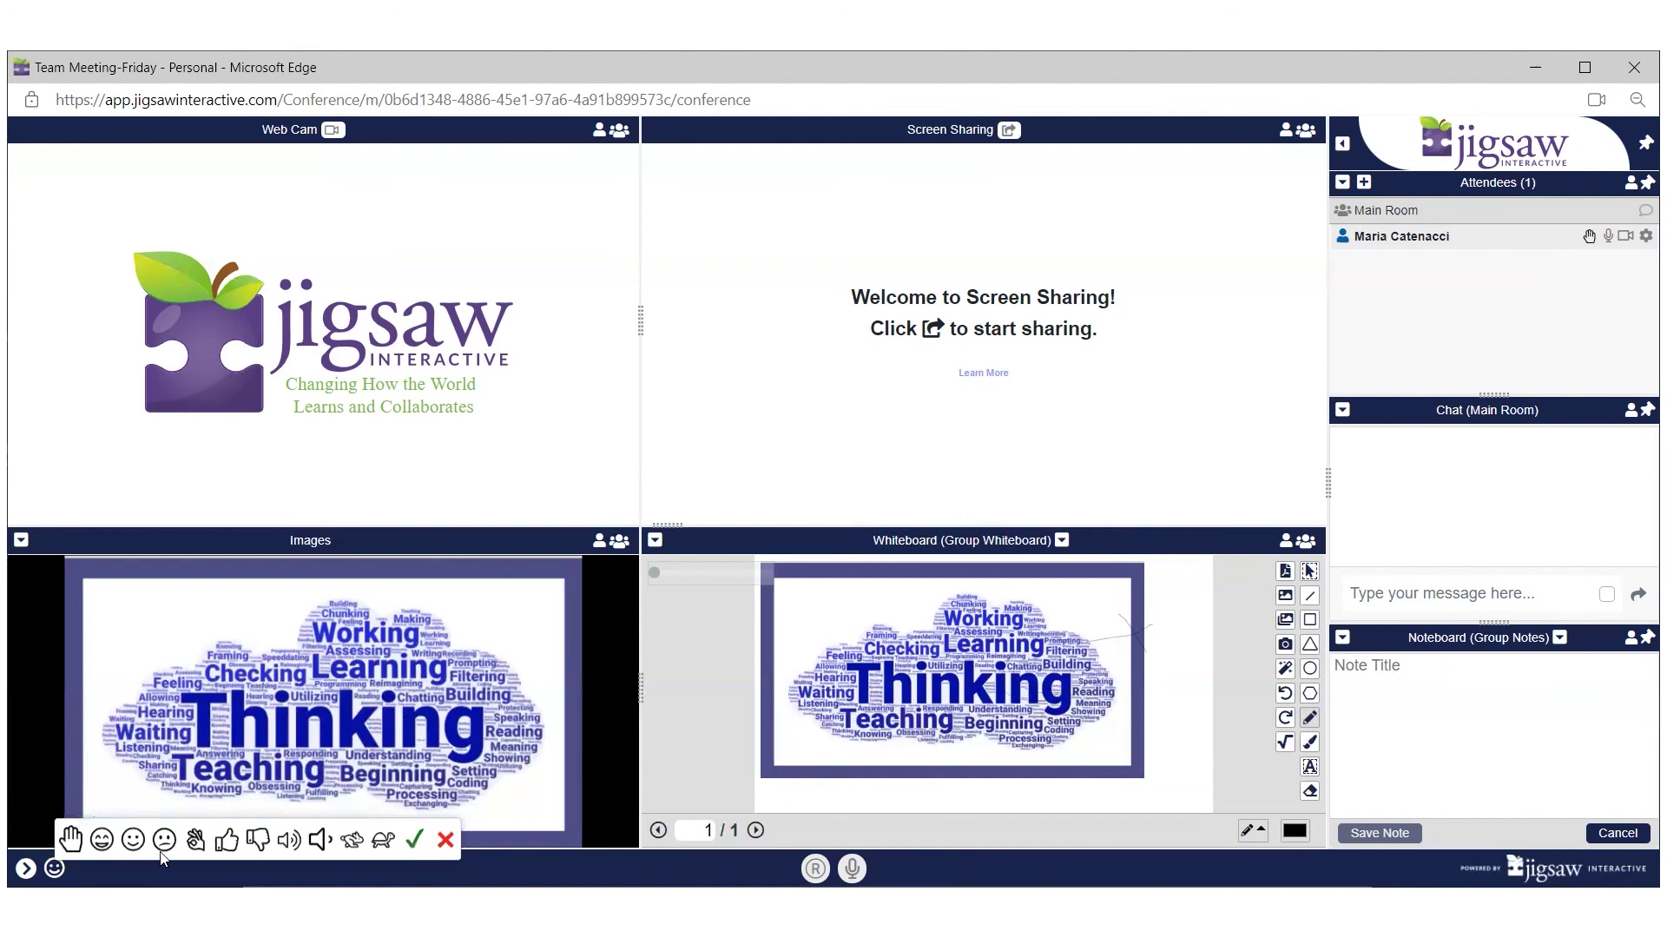
{"action": "left_click", "coordinate": [226, 840]}
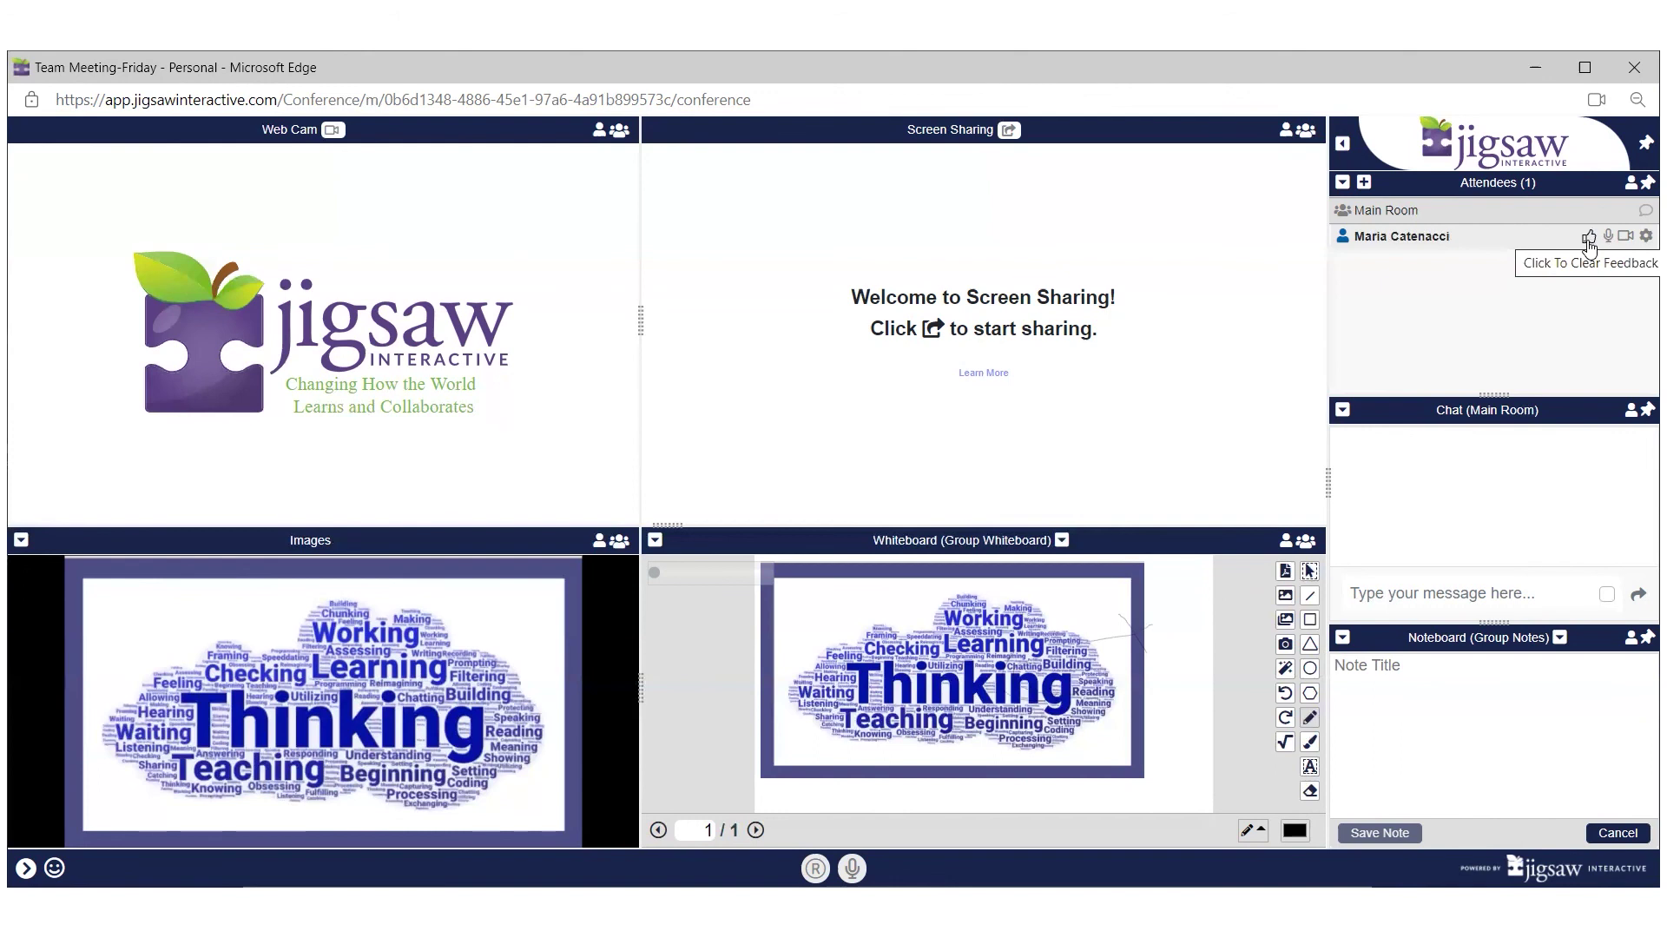
{"action": "left_click", "coordinate": [1588, 238]}
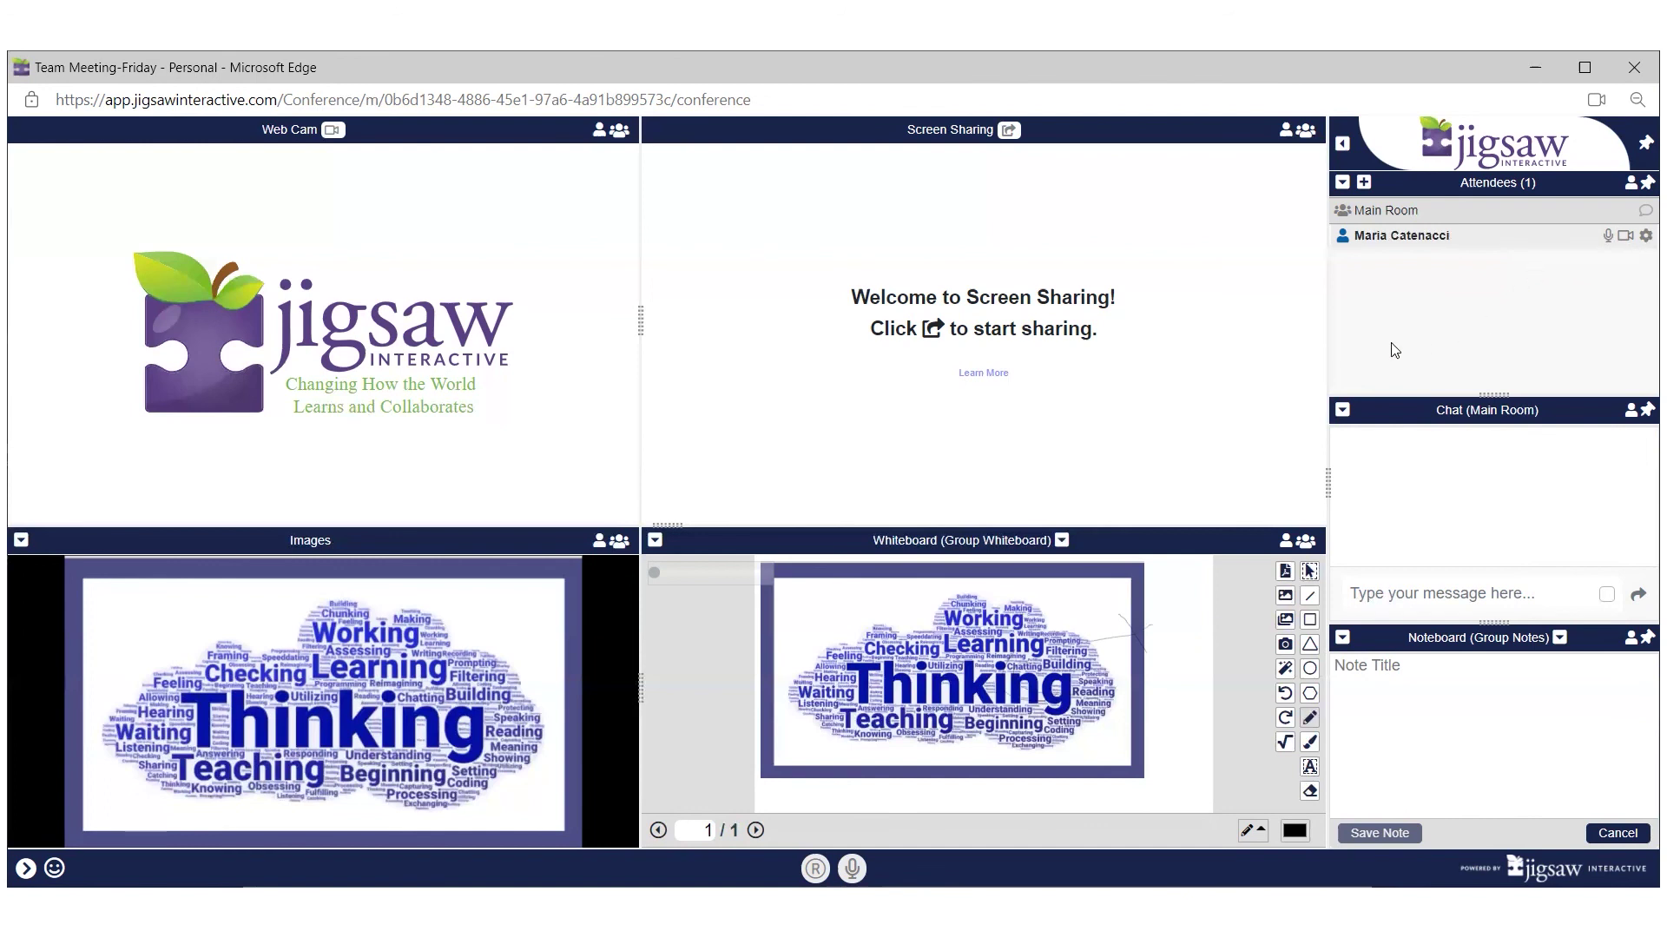